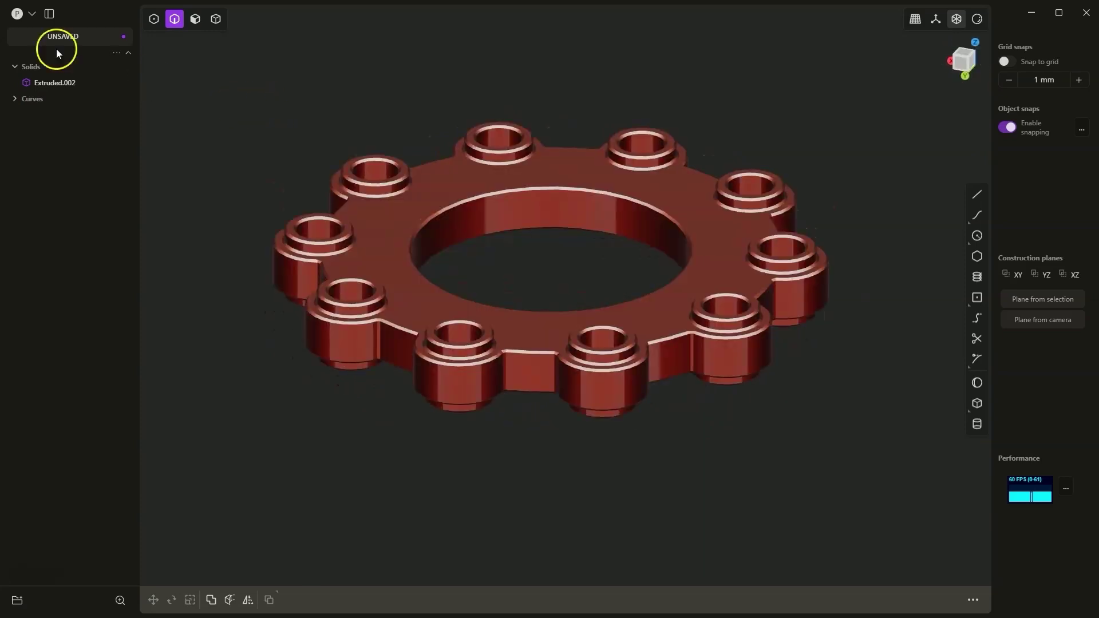
Open a new empty window and maximize it.
click(32, 13)
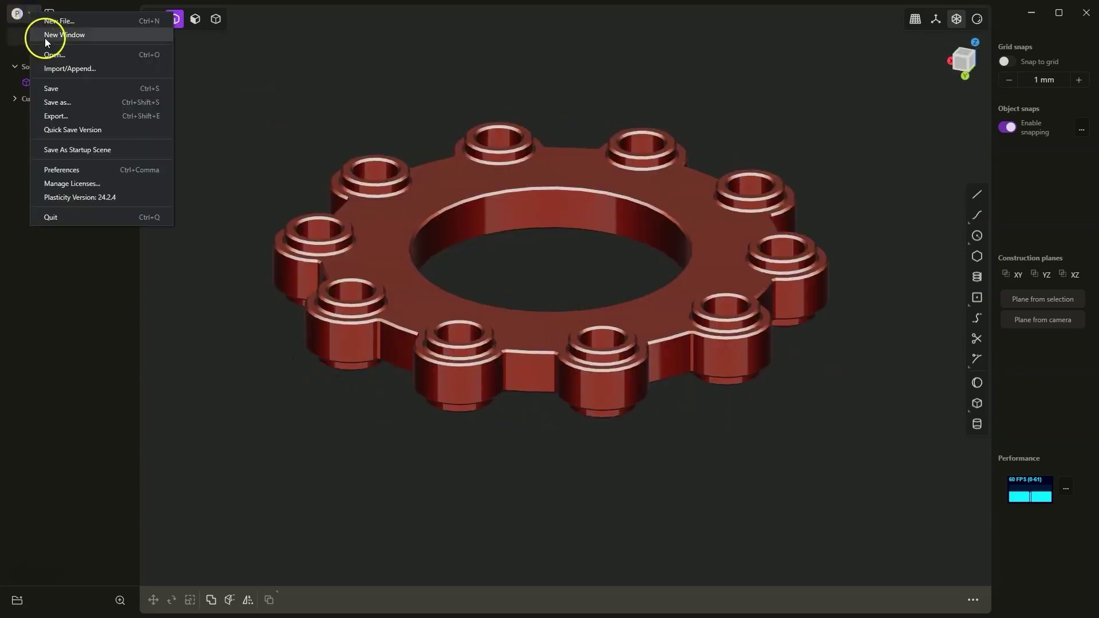
click(46, 35)
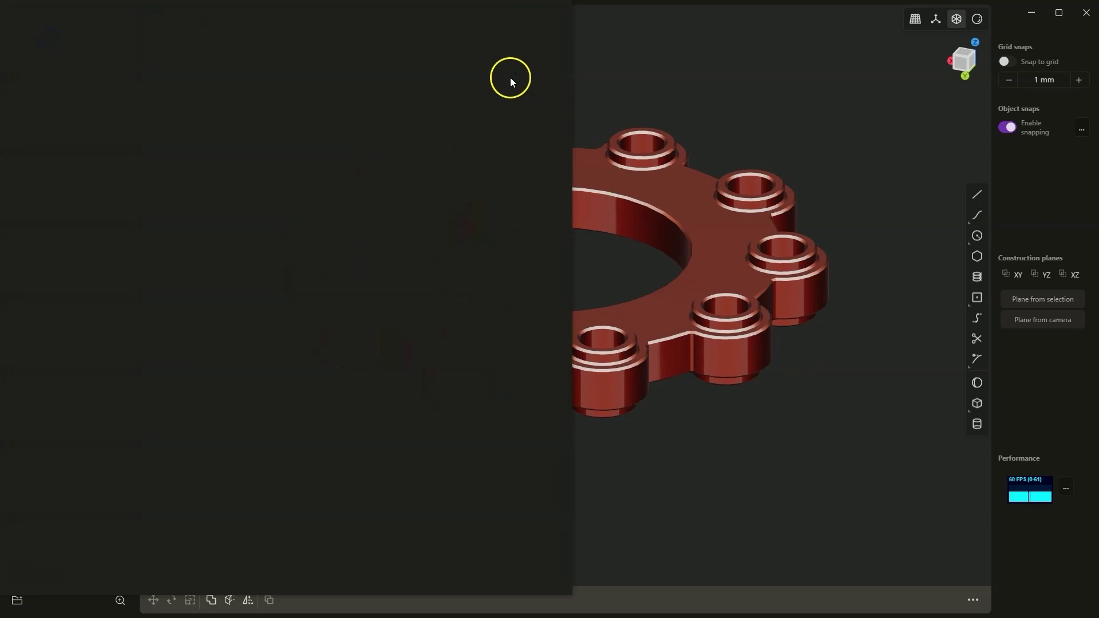
click(528, 11)
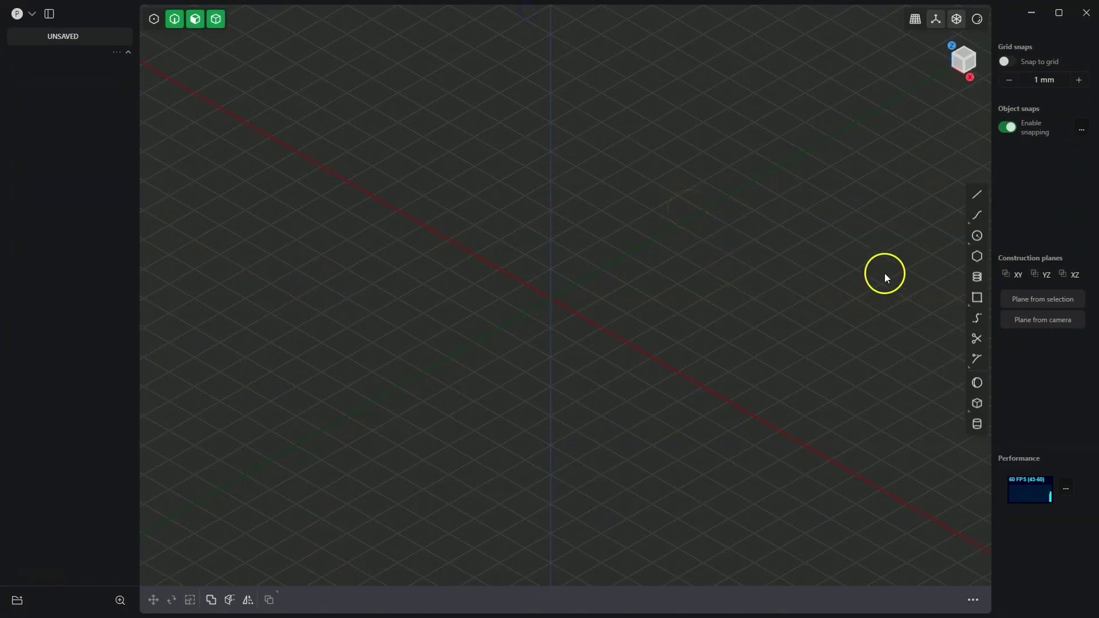
Draw a circle 100 mm in diameter centred on the origin.
click(978, 236)
click(551, 298)
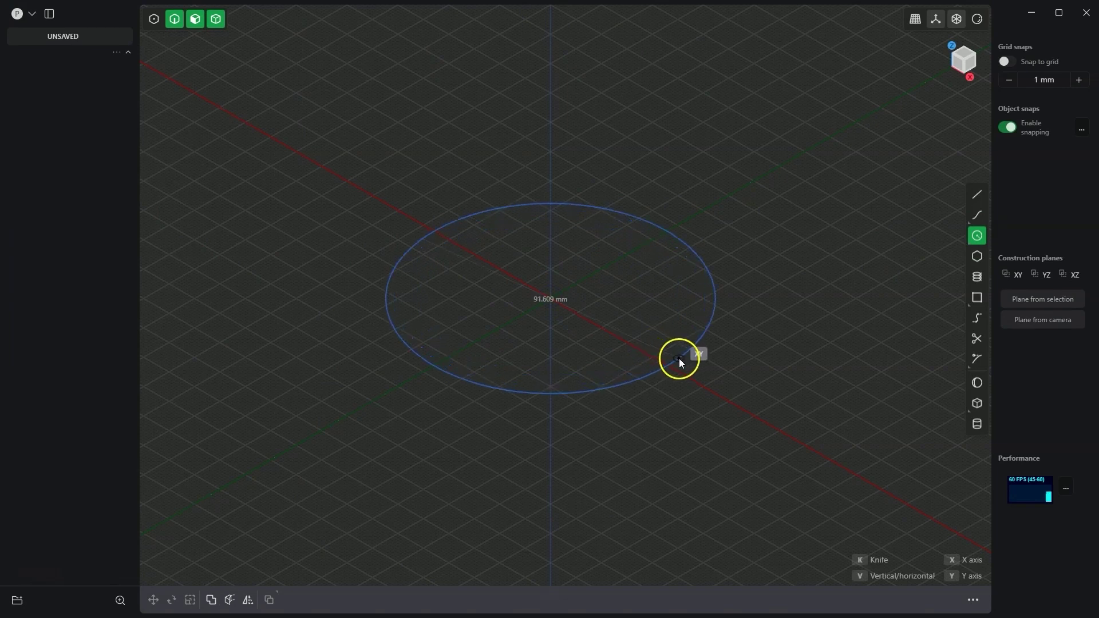
key(Tab)
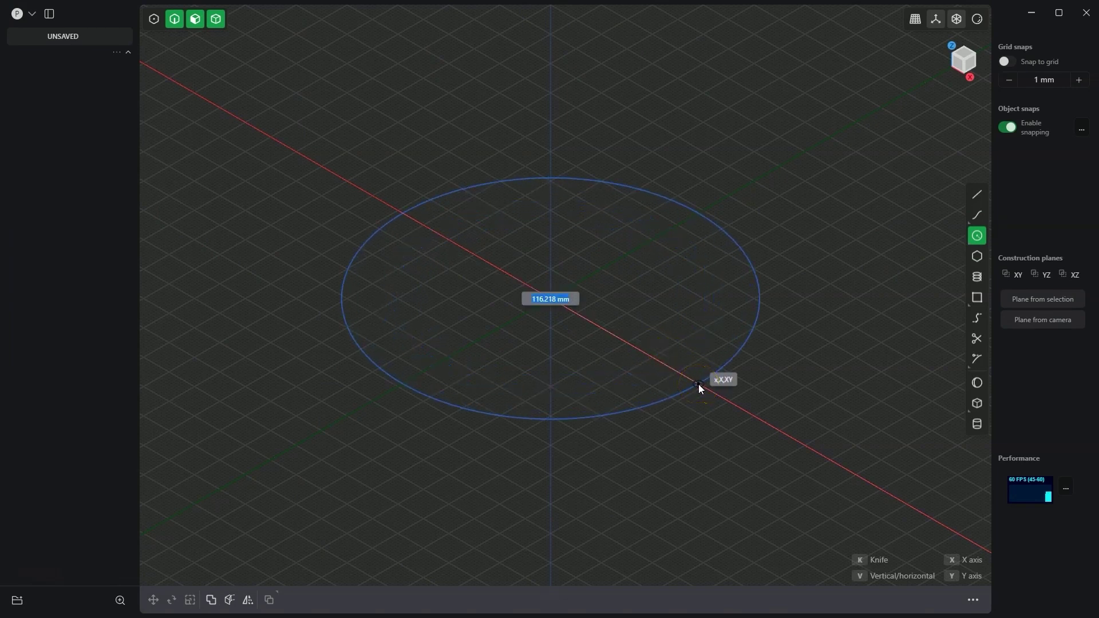
text(100)
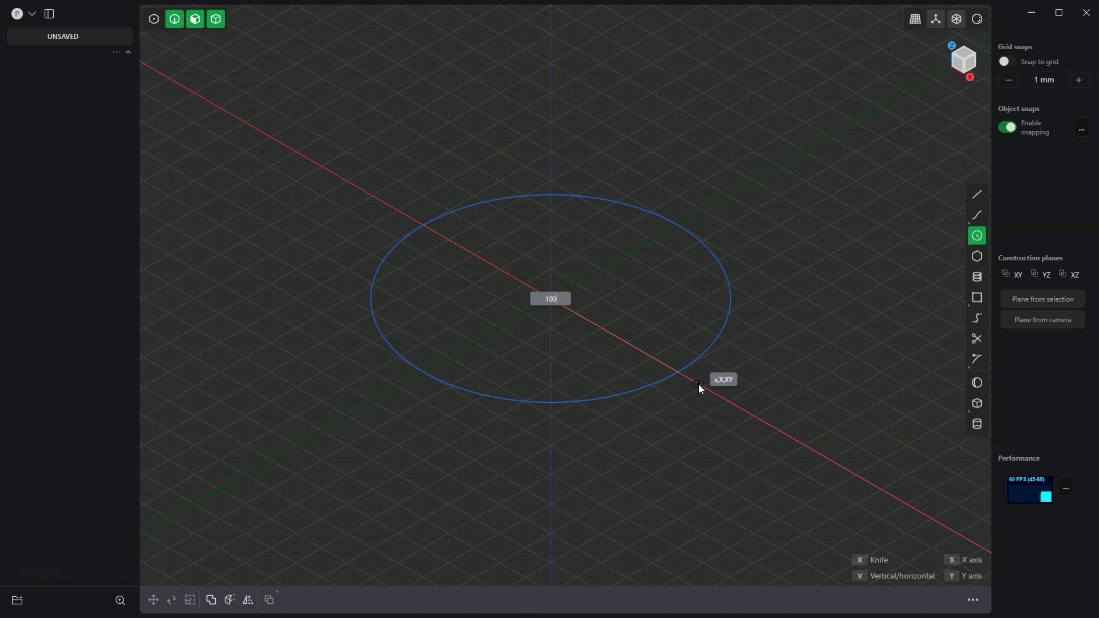
key(Return)
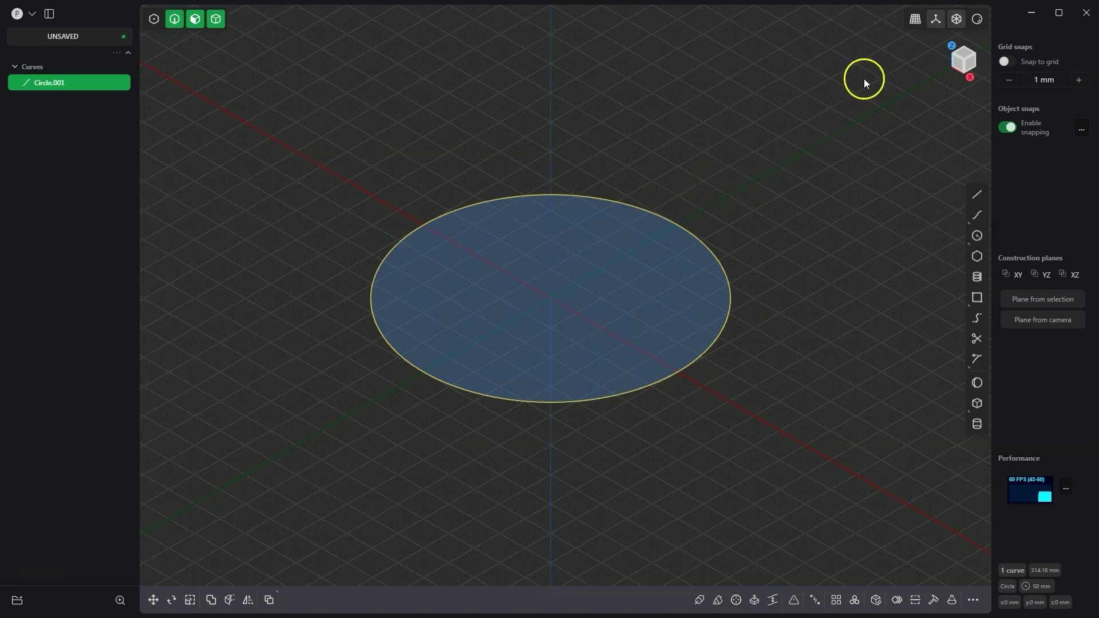
In the top view, draw a 20 mm diameter circle centred on the large circle's edge where it crosses the positive Y axis.
click(964, 58)
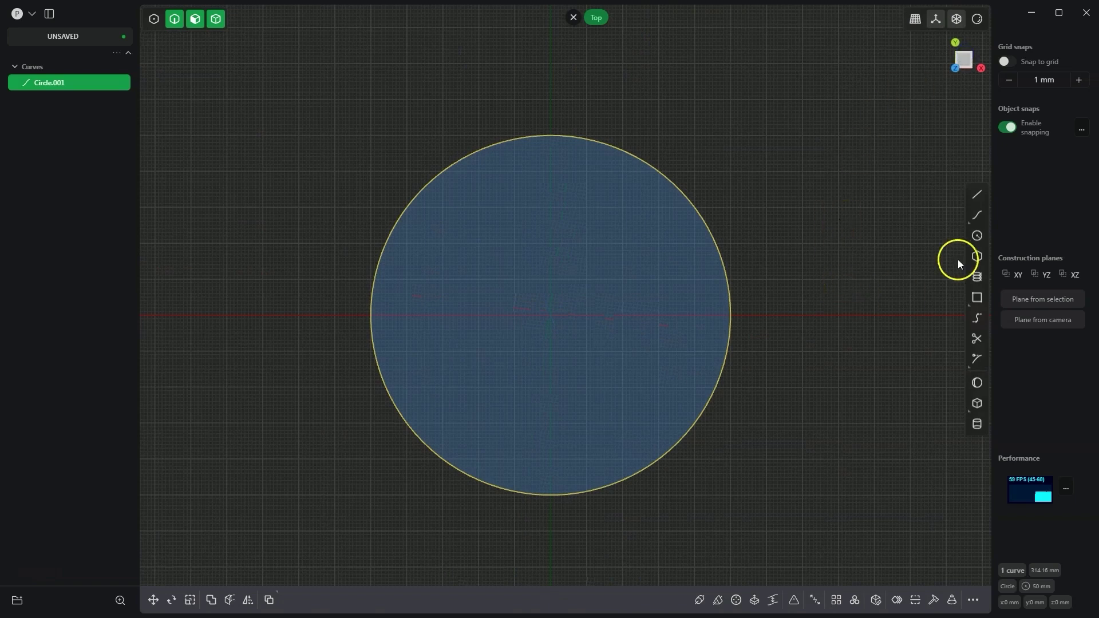
click(977, 236)
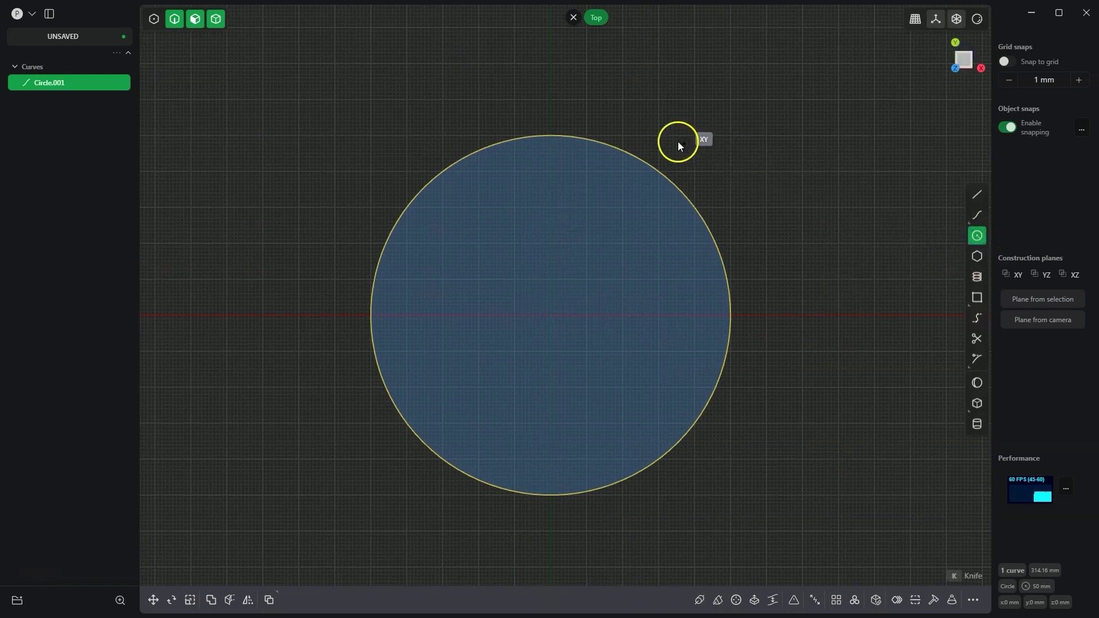
click(554, 135)
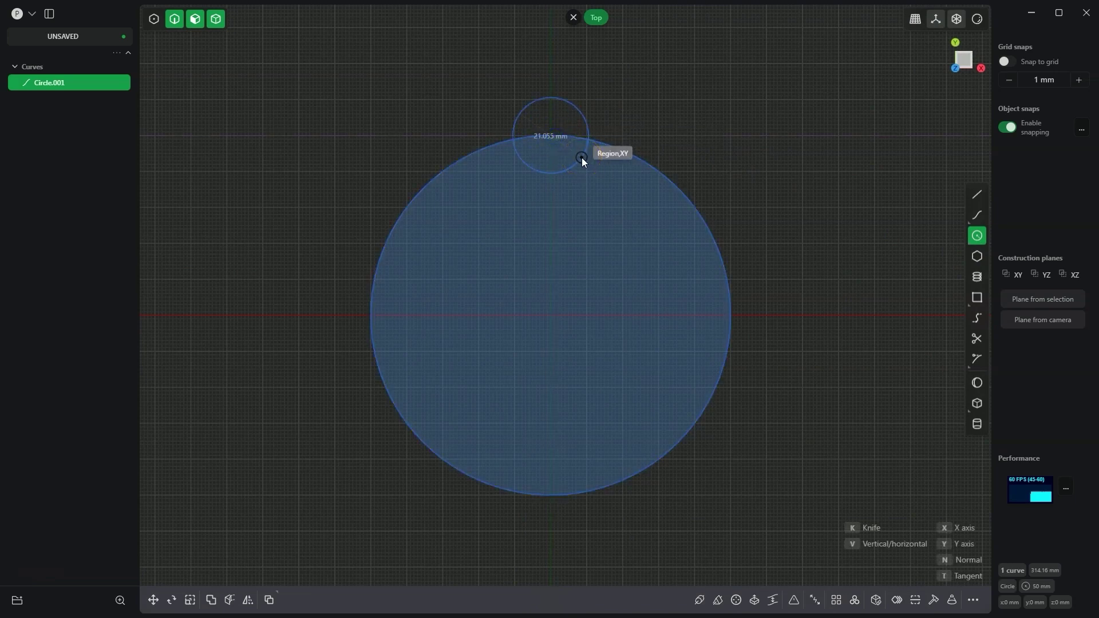
key(Tab)
text(20)
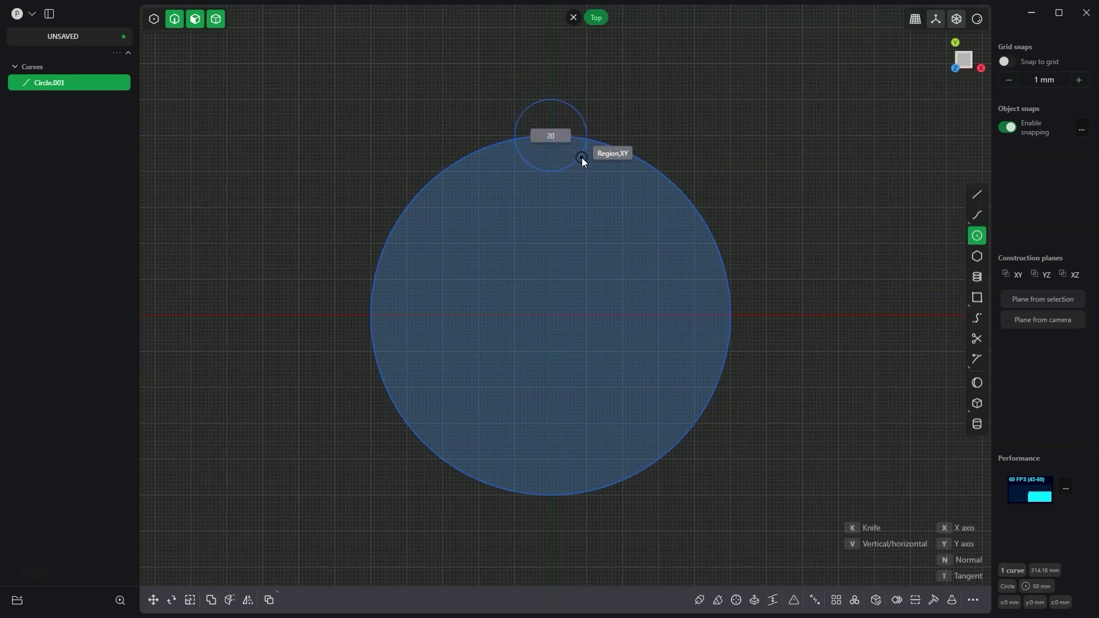
key(Return)
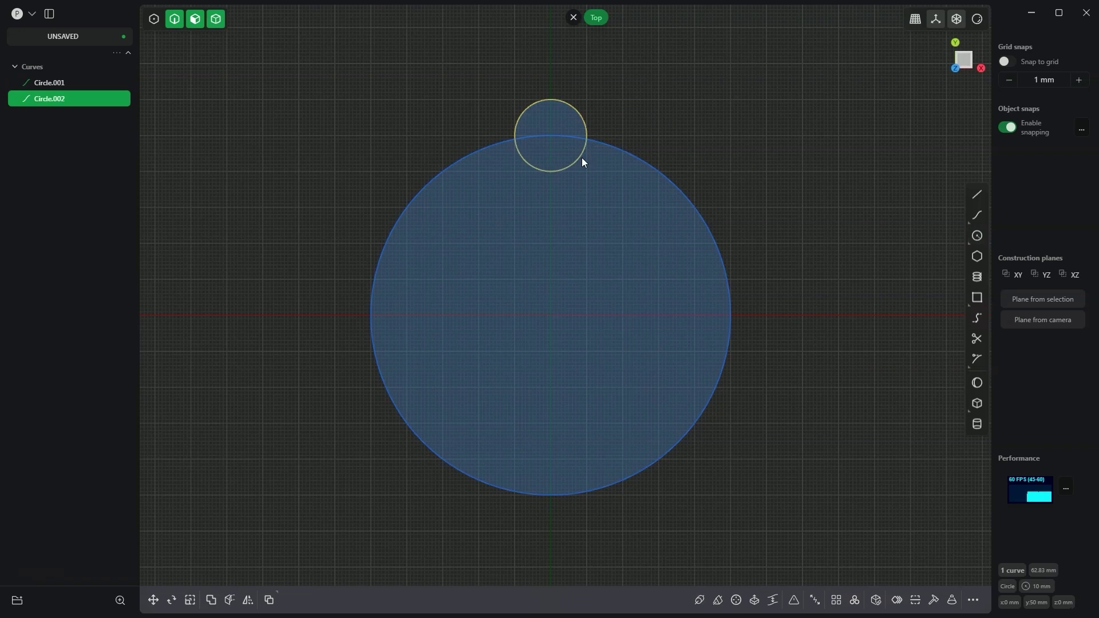
Create a radial array of the 20 mm circle around the origin with 10 instances over 360 degrees.
click(581, 157)
click(857, 604)
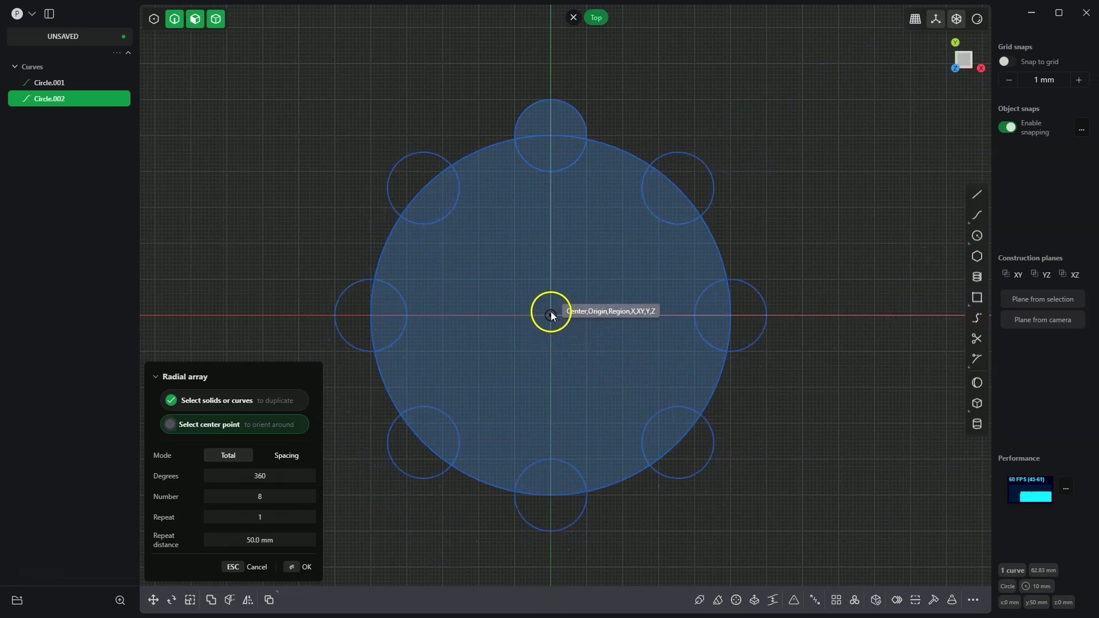
click(550, 315)
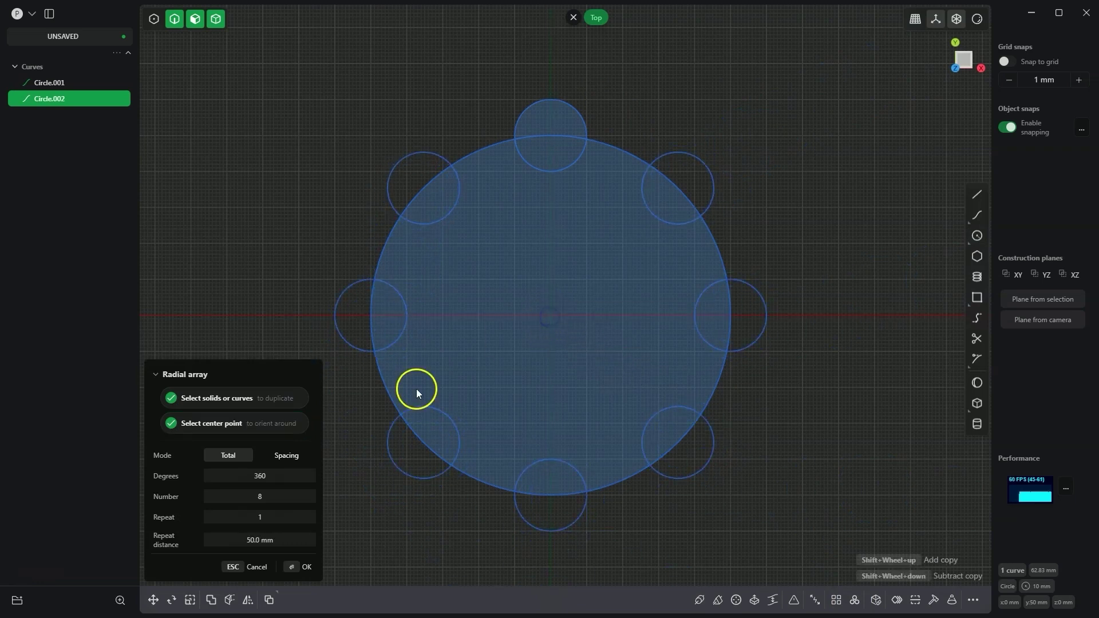
drag(265, 496, 312, 497)
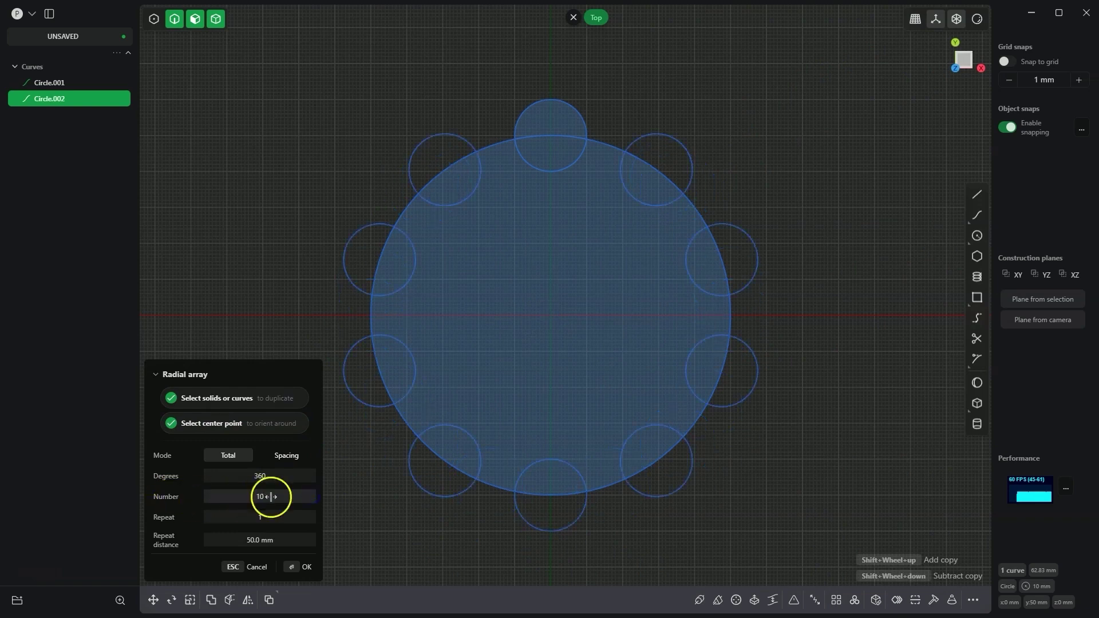
click(294, 567)
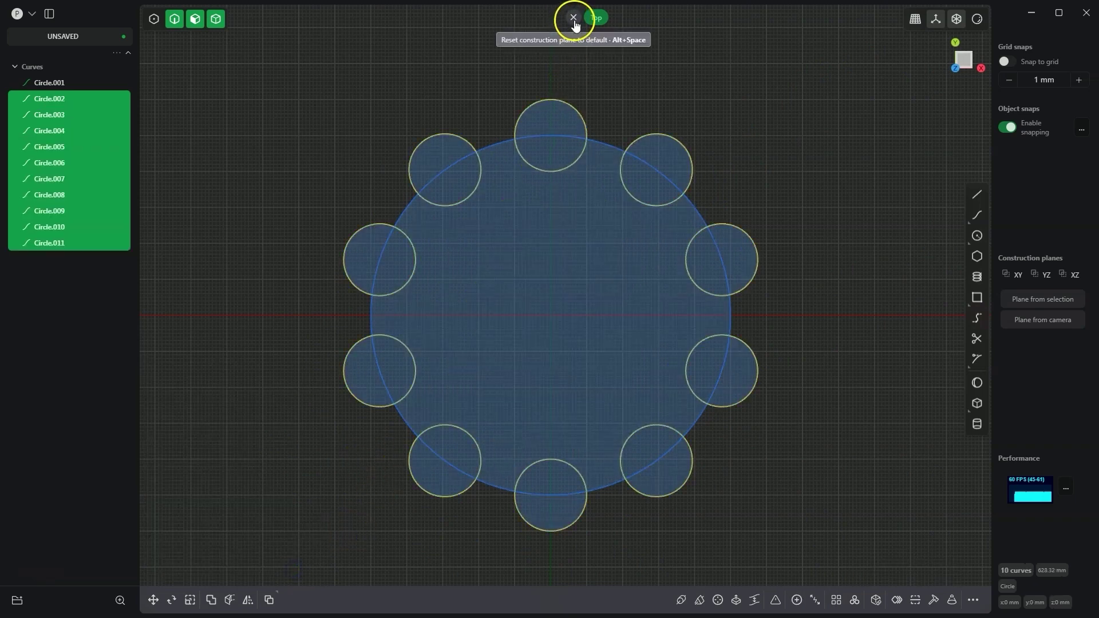
Reset the construction plane and extrude all regions of the large circle and the ten small circles upward by 5 mm.
click(574, 18)
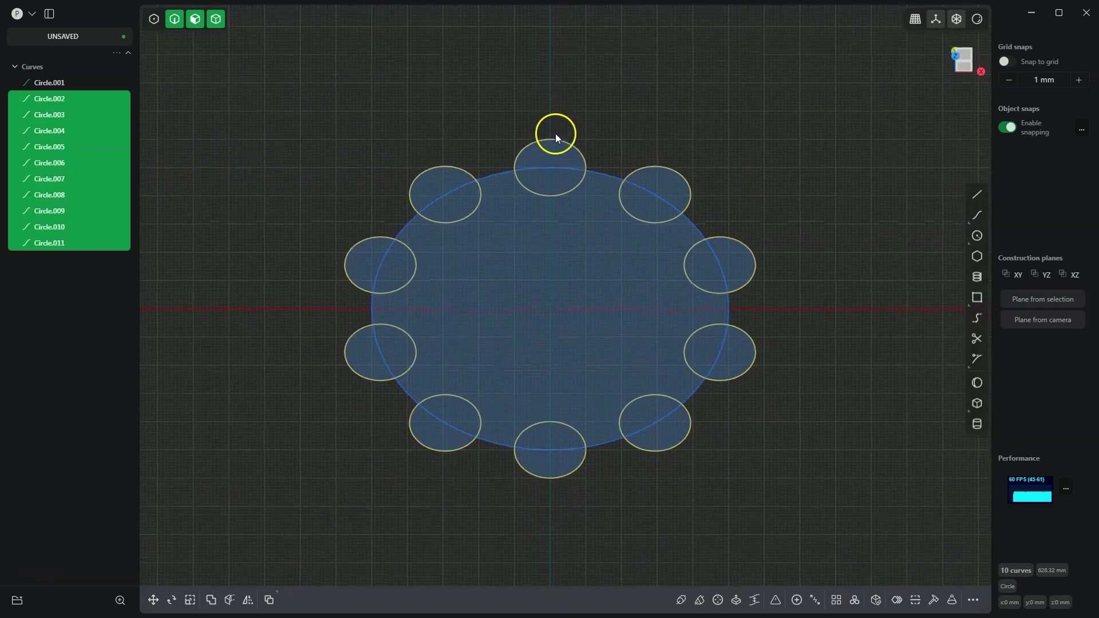
click(196, 22)
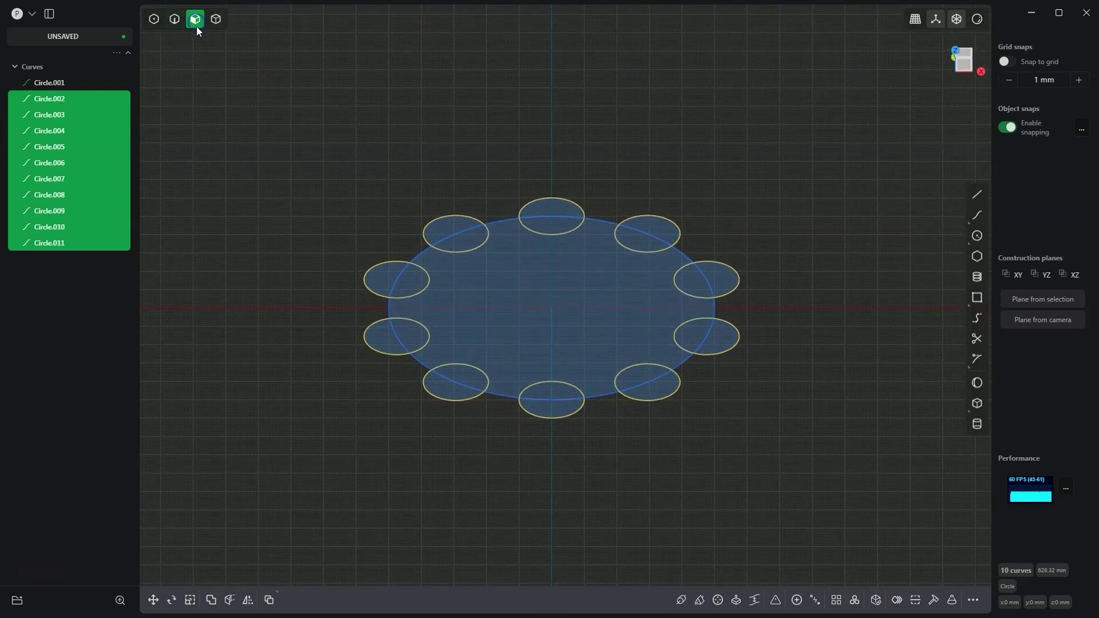
click(273, 96)
drag(274, 114, 808, 465)
key(e)
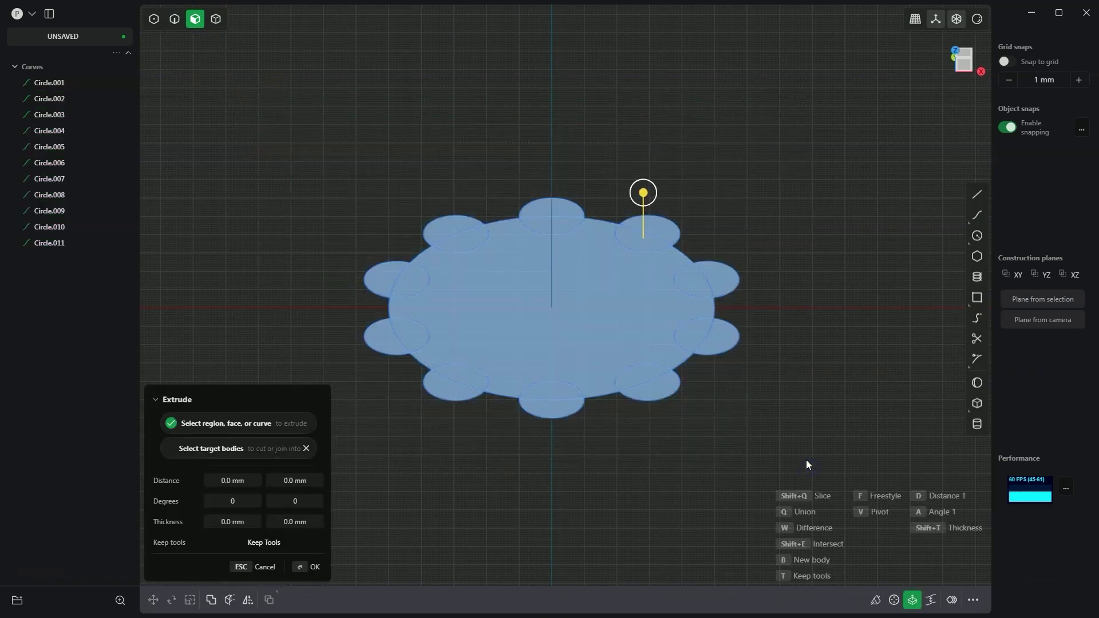
drag(644, 194, 650, 178)
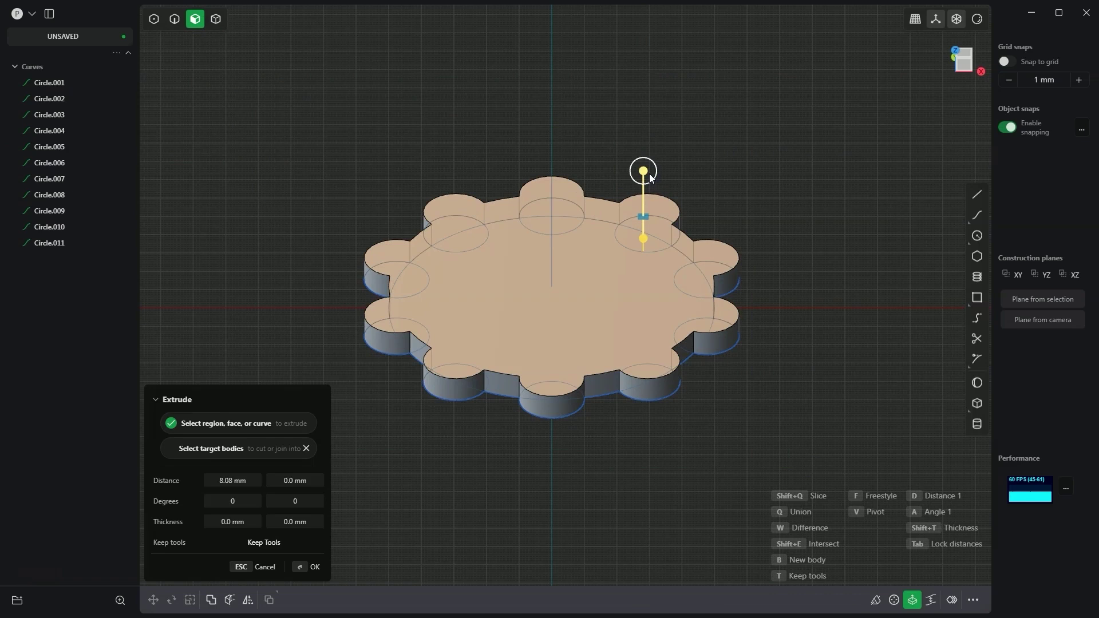
drag(649, 174, 649, 174)
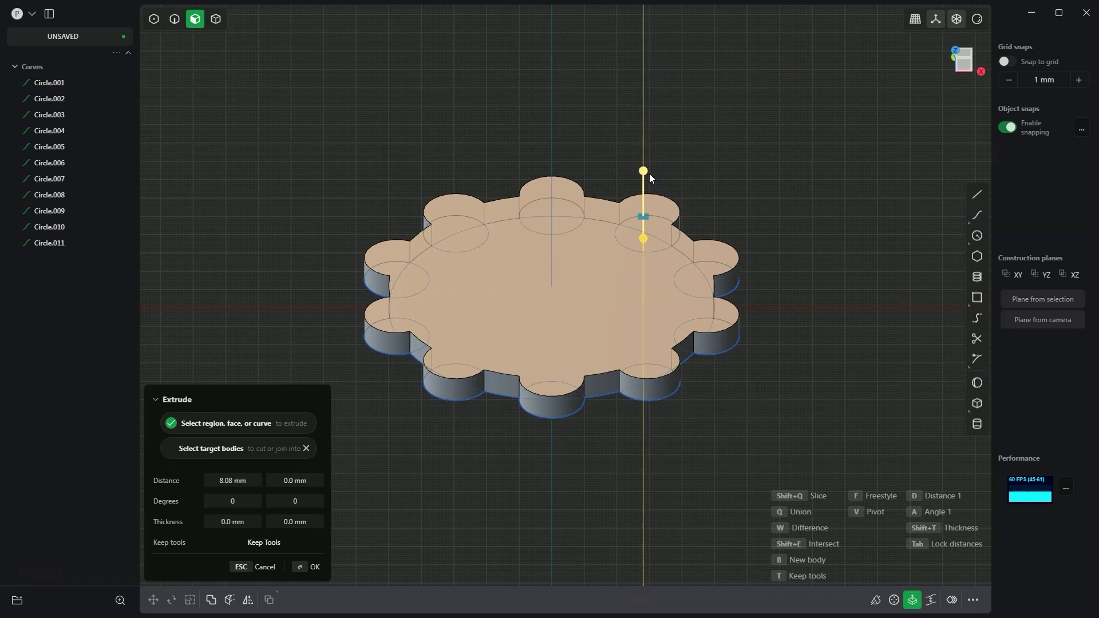
text(5)
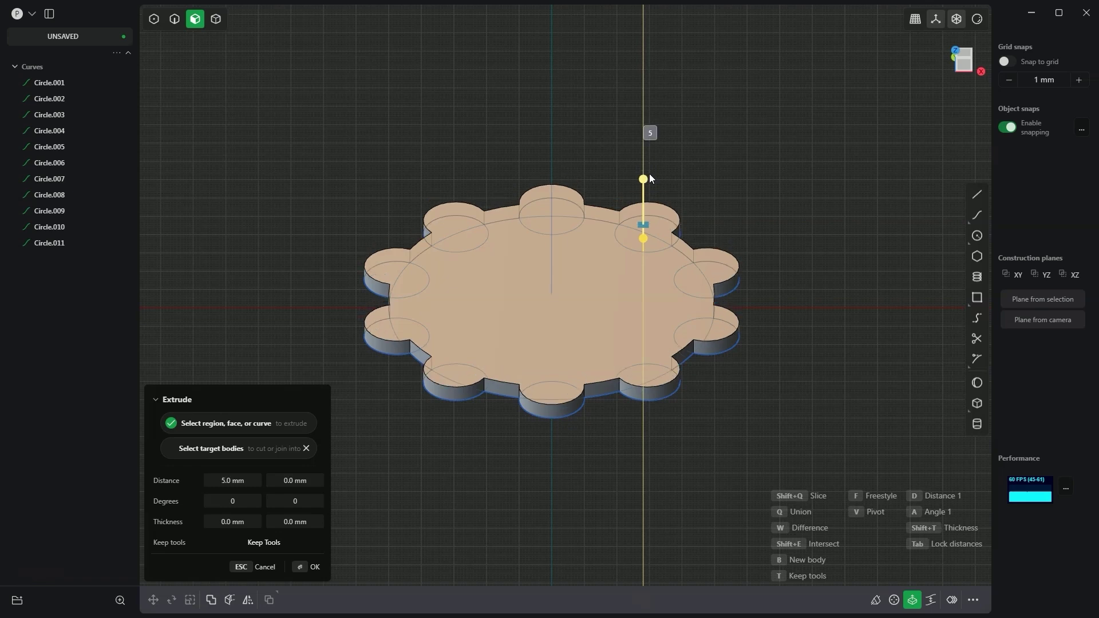
key(Return)
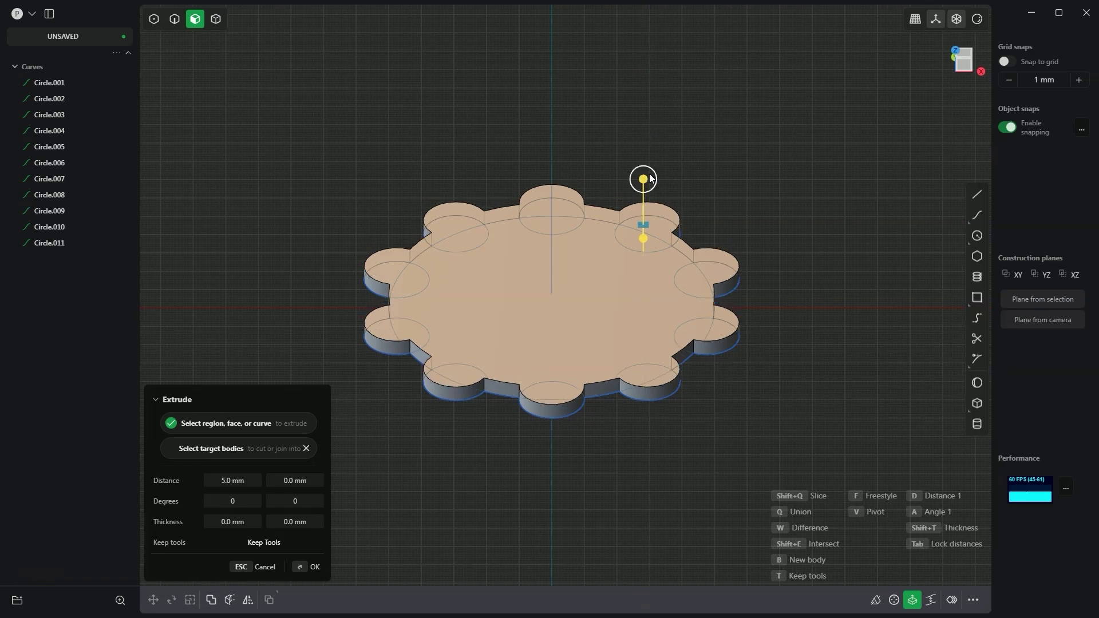
key(Return)
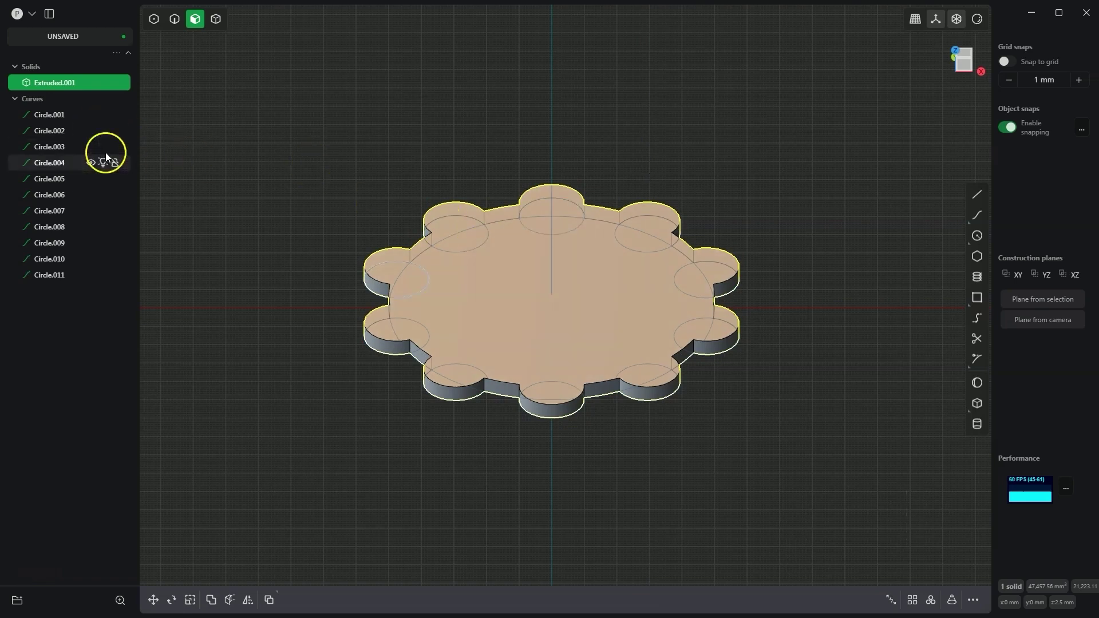
Hide all the circle curves, Circle.001 through Circle.011.
click(49, 116)
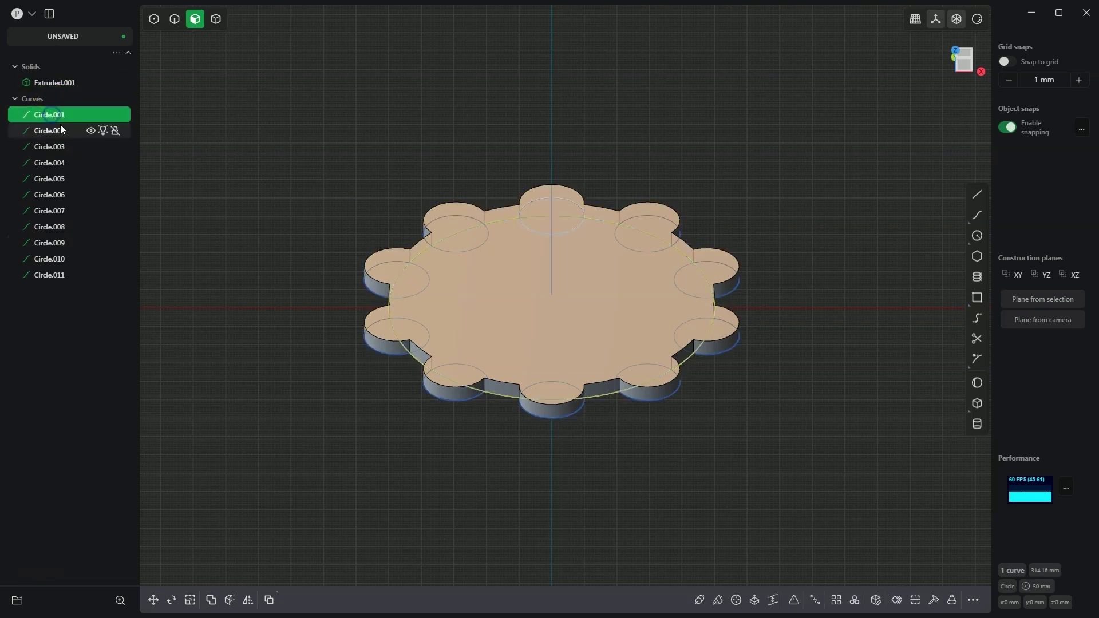
click(56, 121)
click(62, 115)
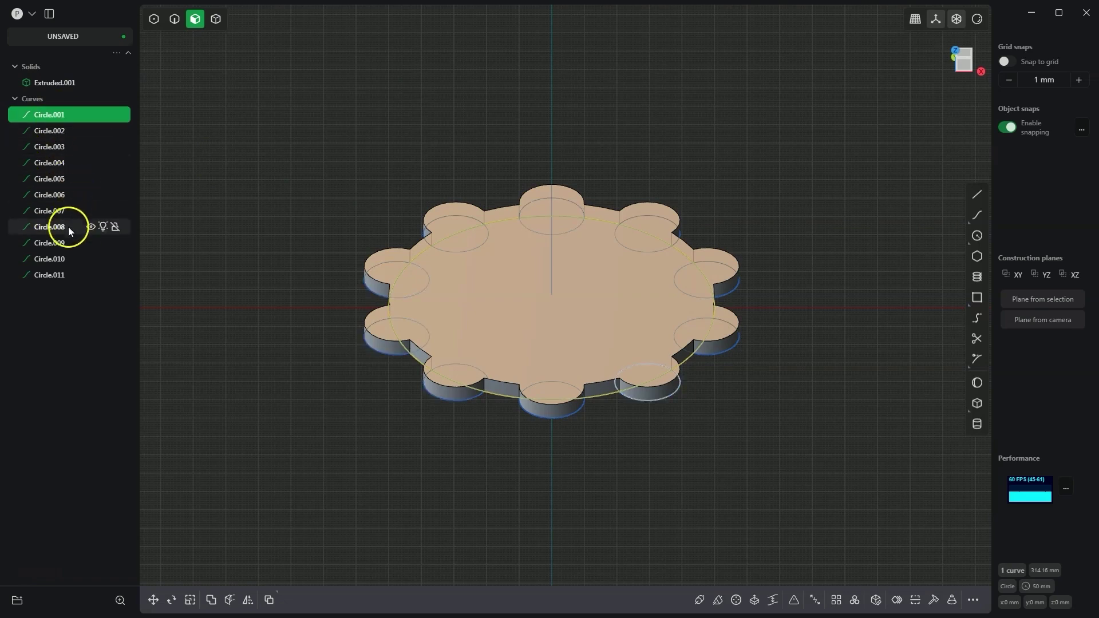
shift+click(57, 277)
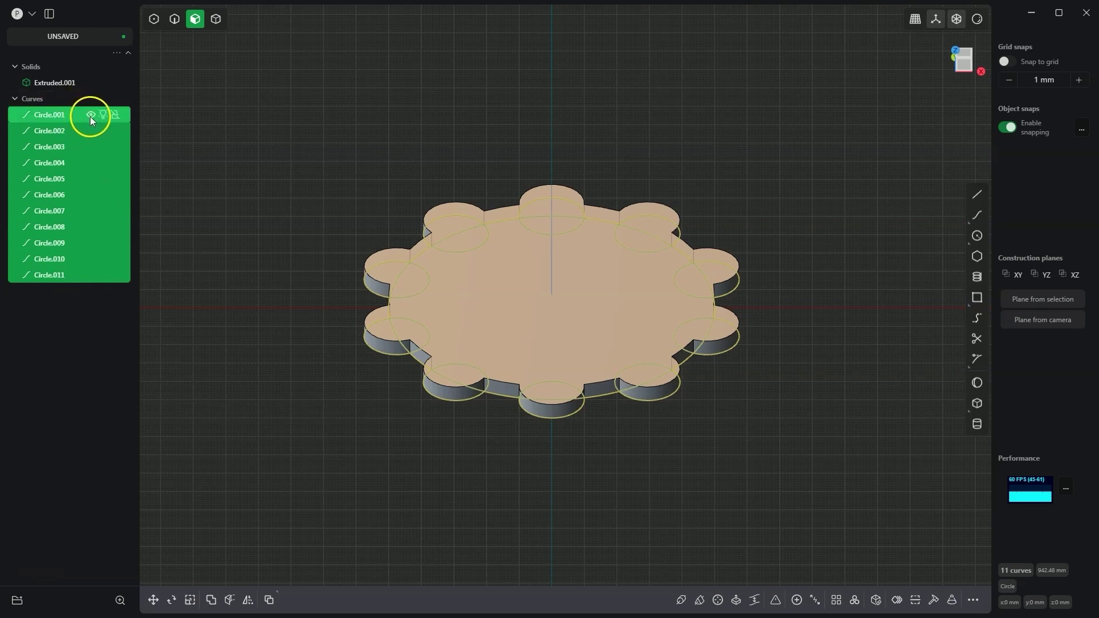
click(90, 115)
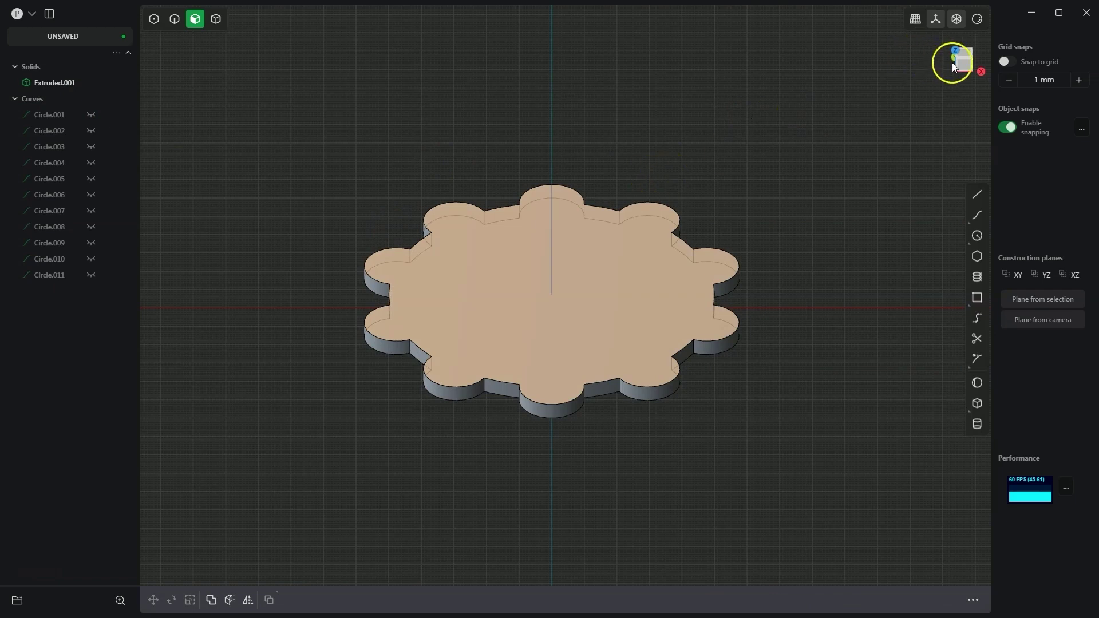
In the top view, draw a 10 mm diameter circle at the centre of the rounded lobe on the positive Y axis.
click(966, 51)
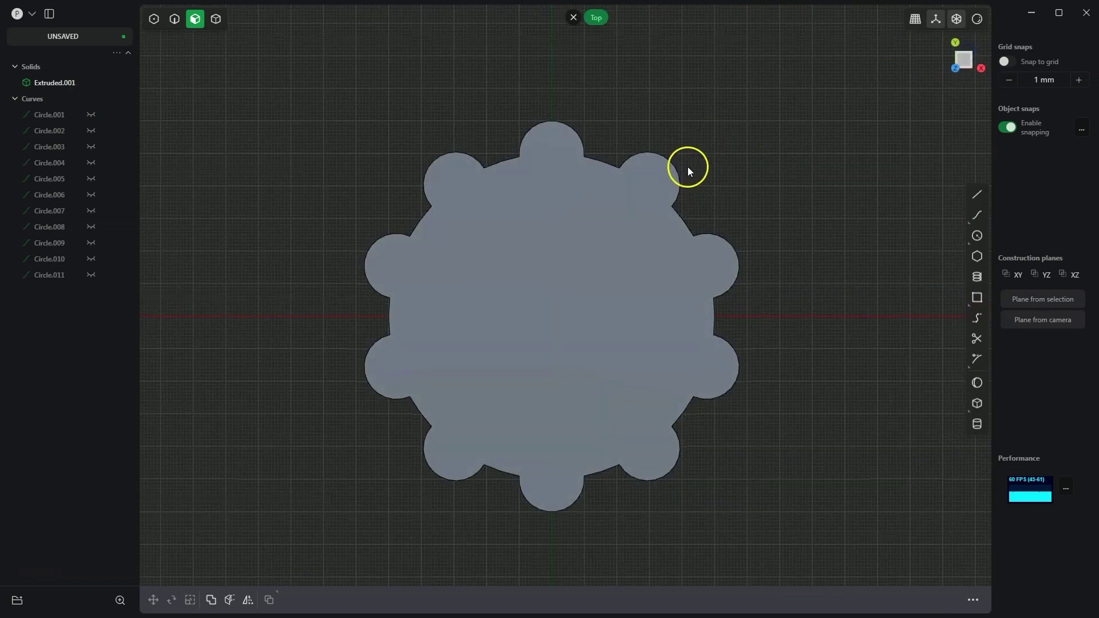
click(979, 236)
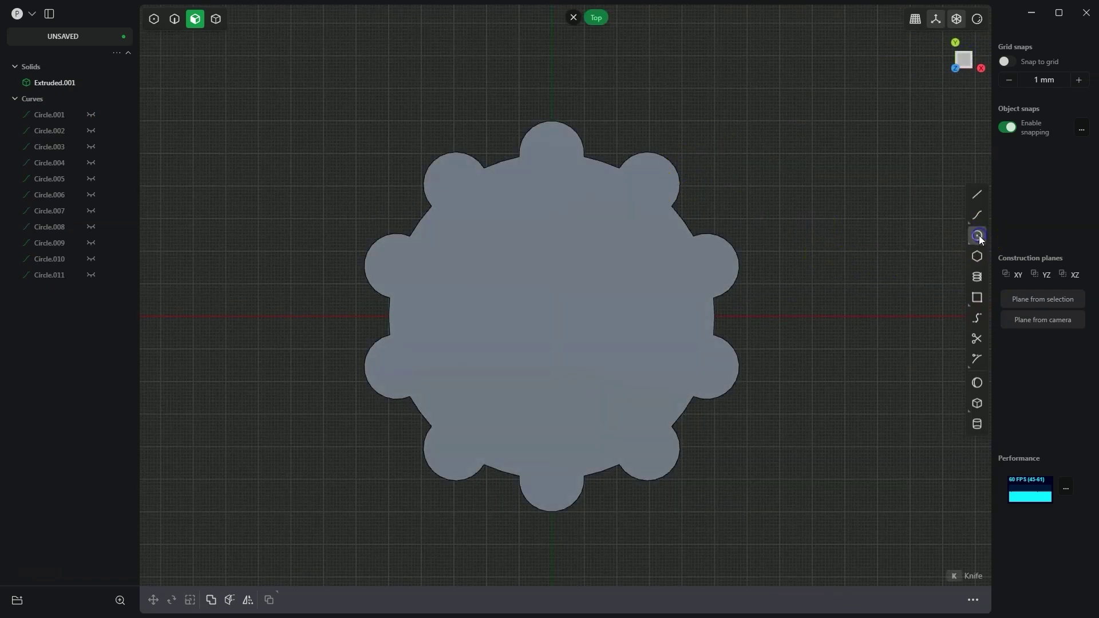
click(552, 153)
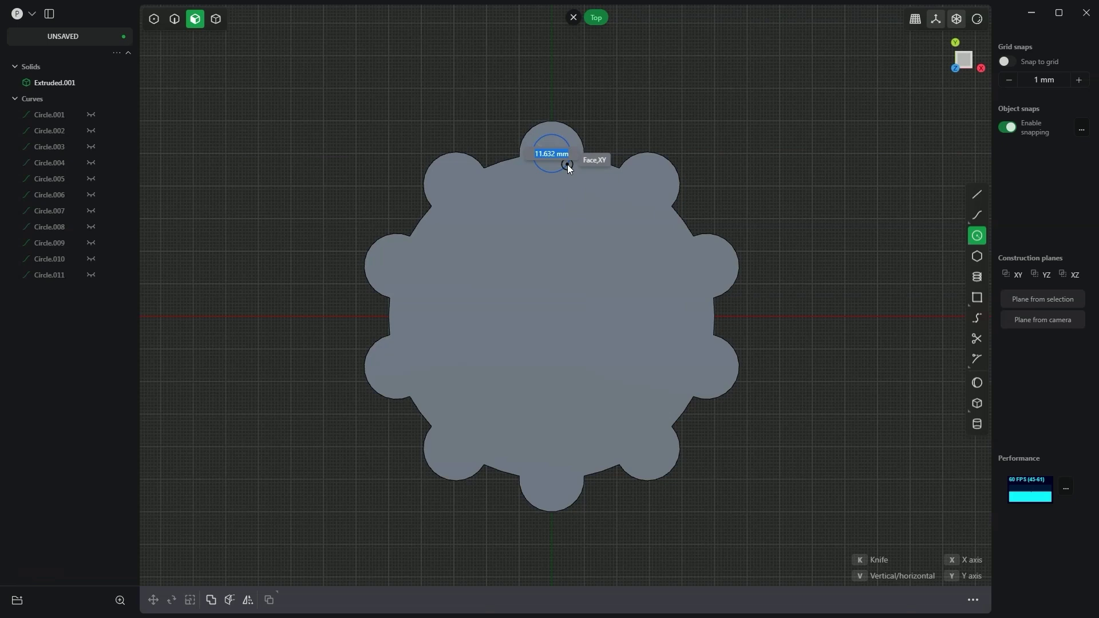
key(Return)
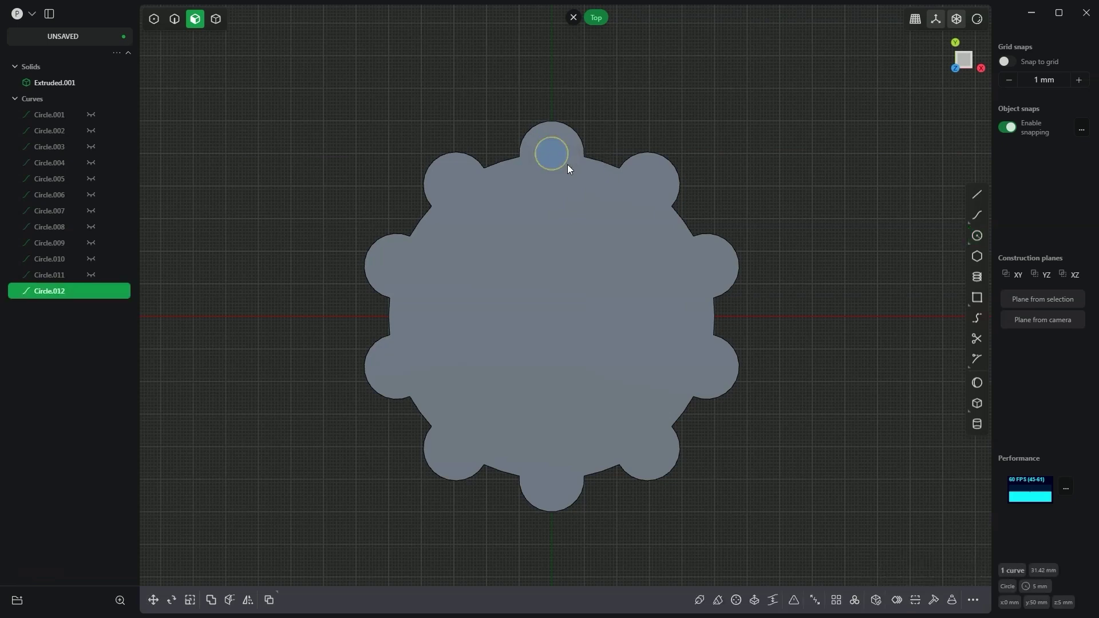
scroll(592, 59, down, 1)
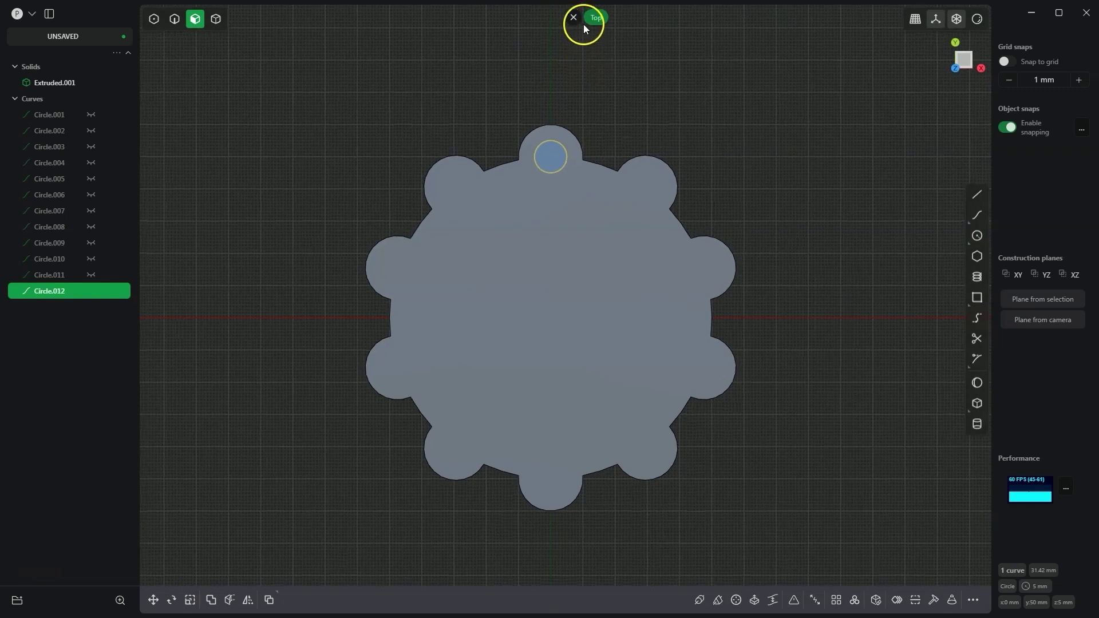
Extrude the 10 mm circle about 12.5 mm down through the lobe to cut a hole in the plate, and hide Circle.012.
click(585, 55)
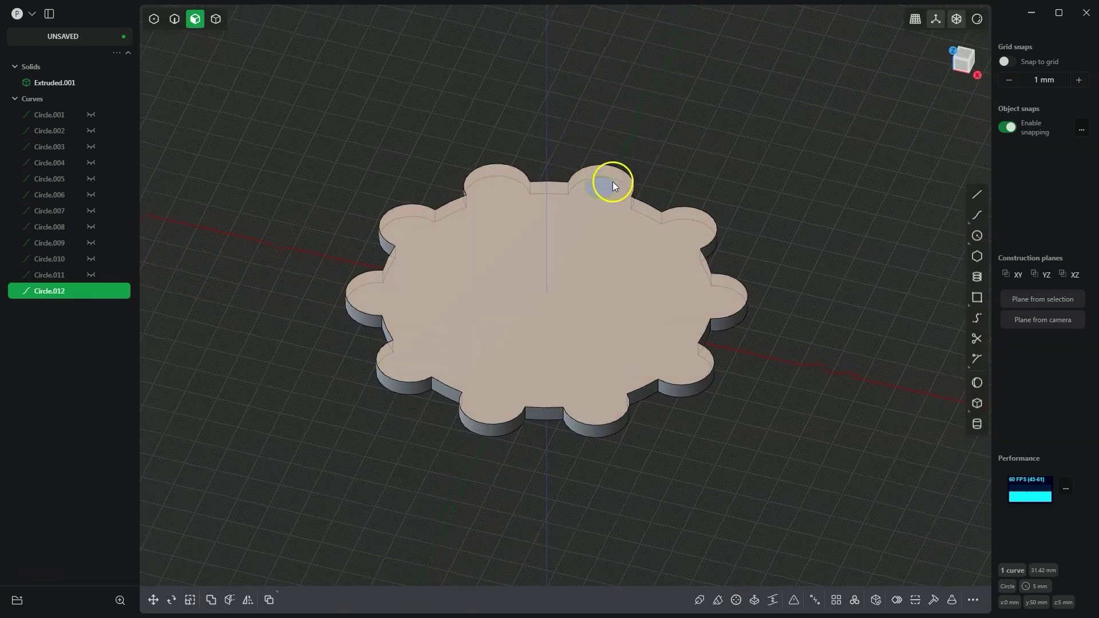
key(e)
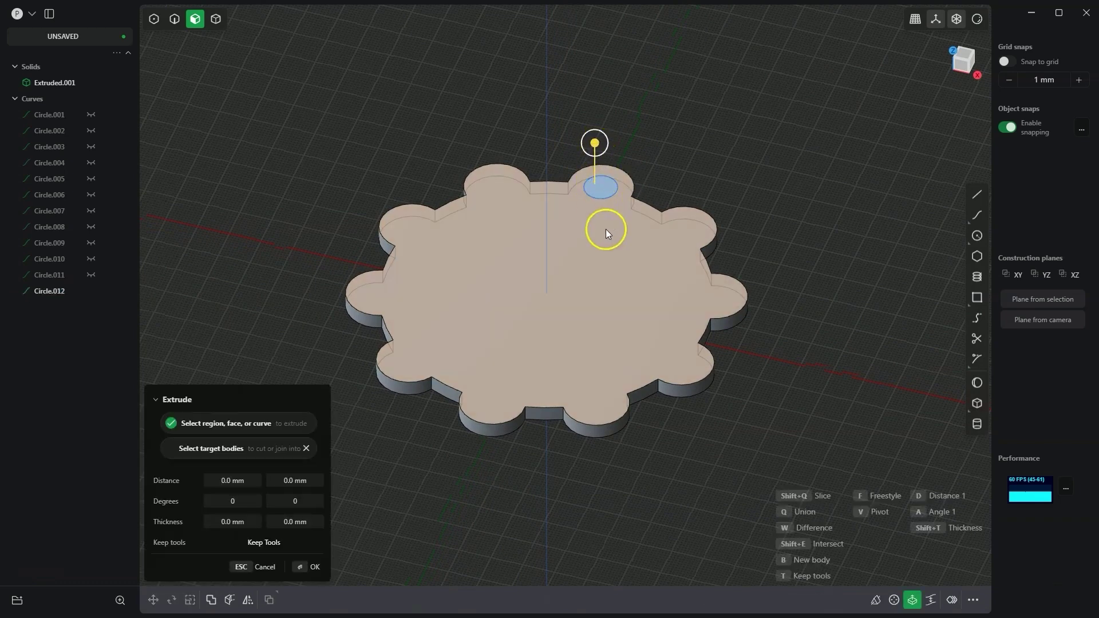
click(597, 144)
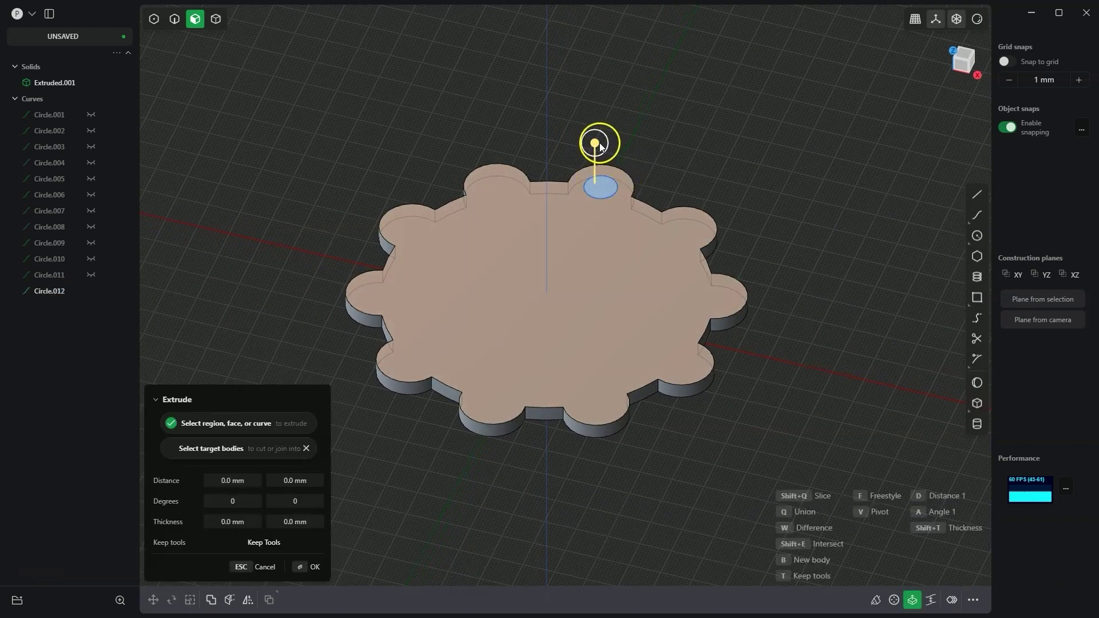
drag(596, 143, 597, 174)
middle_drag(603, 184, 699, 275)
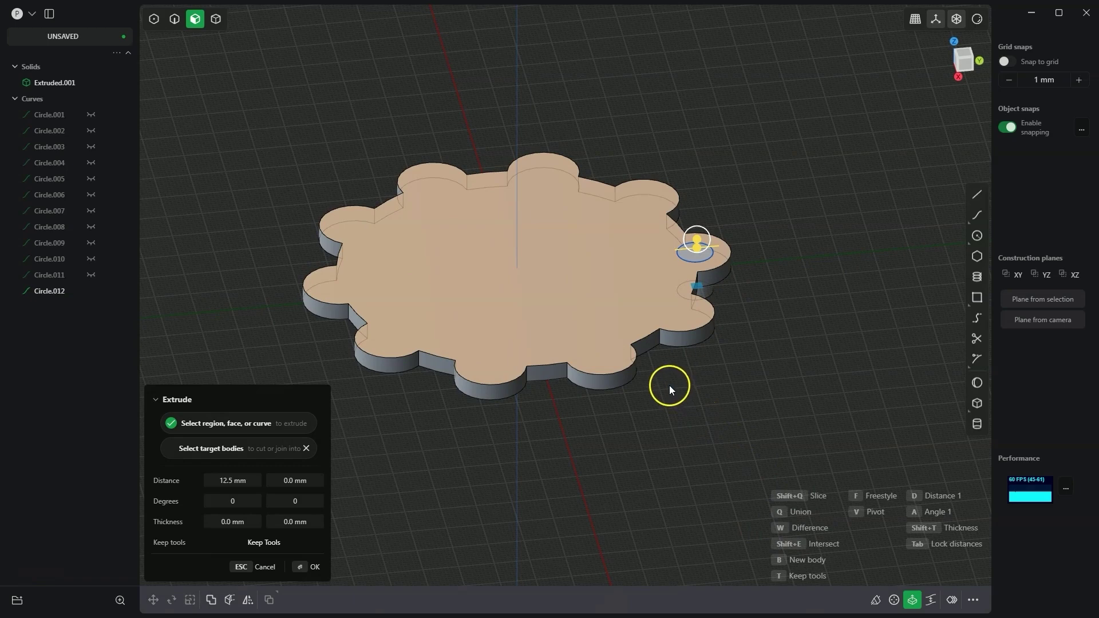
click(607, 276)
middle_drag(589, 276, 583, 190)
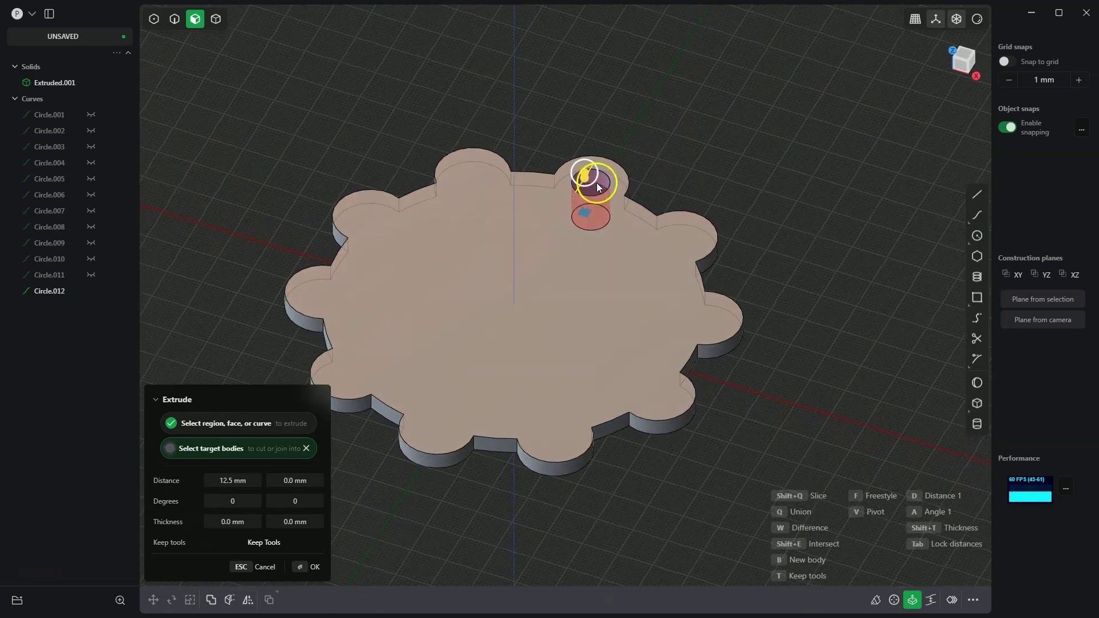
click(311, 567)
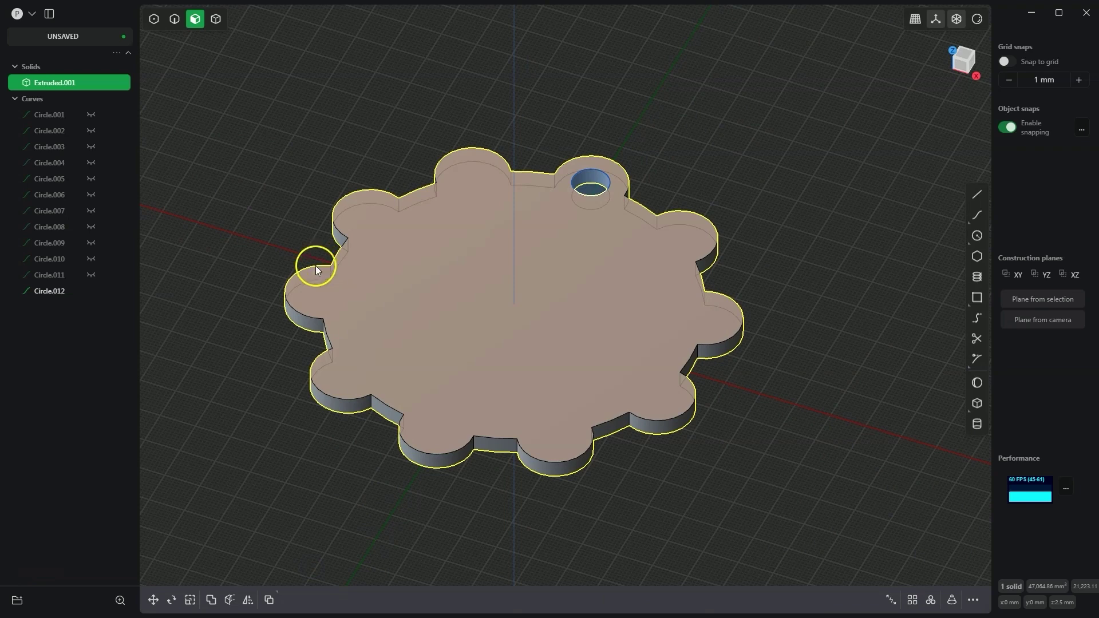
click(91, 291)
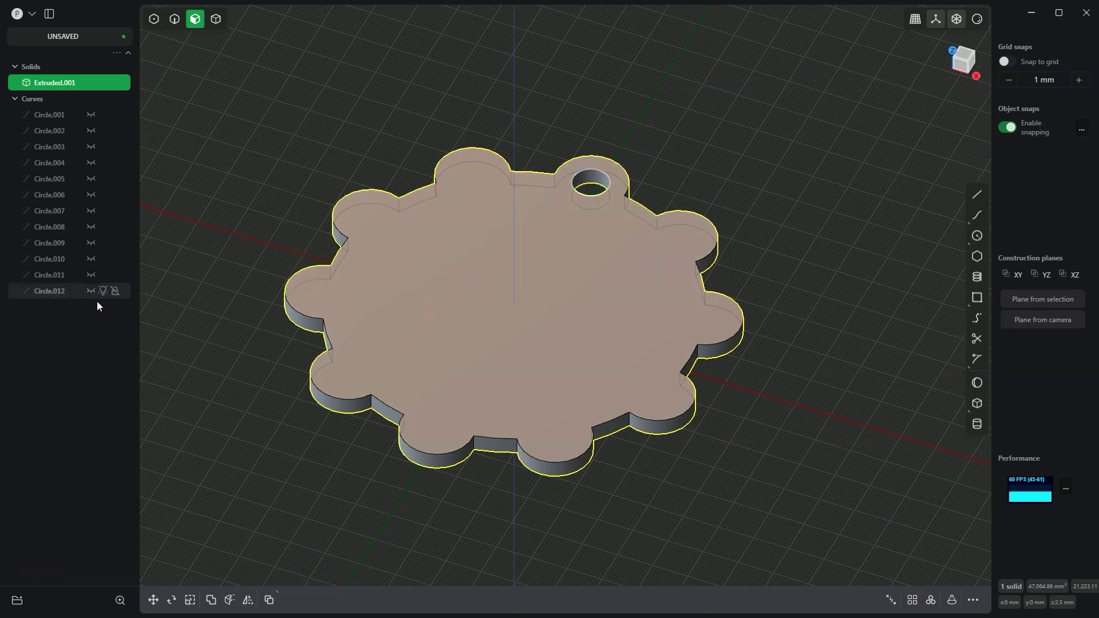
click(375, 96)
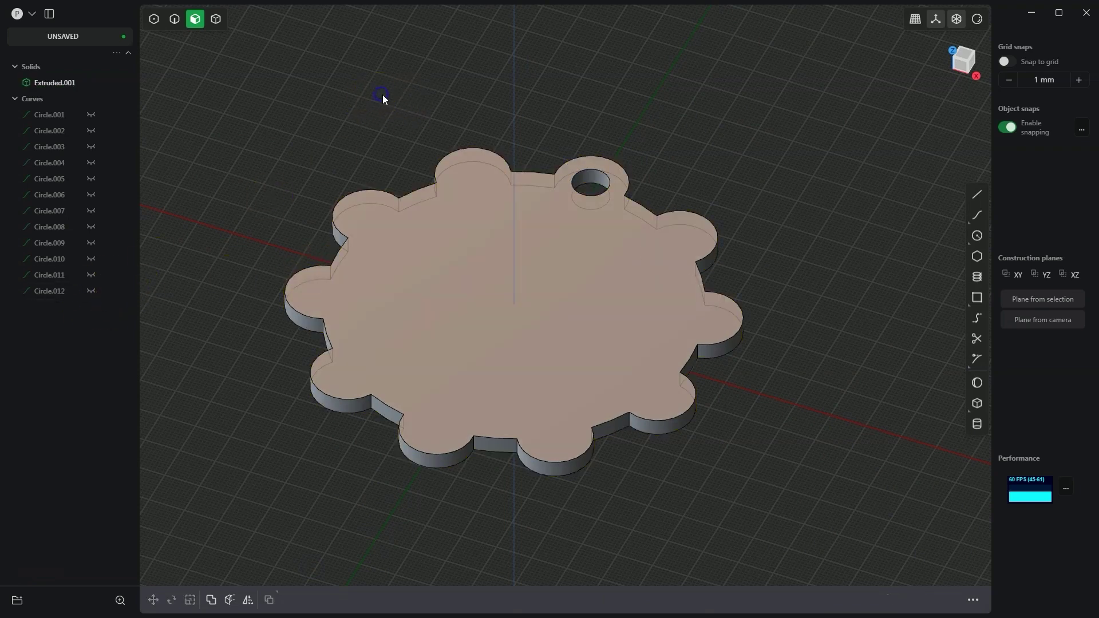
Radially array the hole's cylindrical face around the plate's centre with 10 instances over 360 degrees.
click(596, 178)
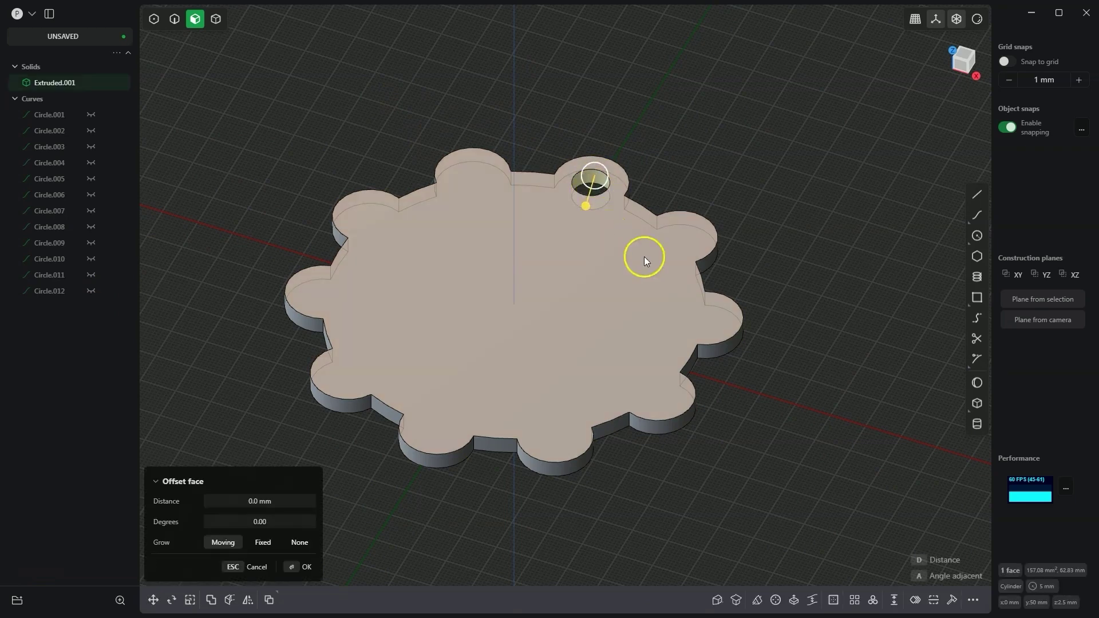
click(873, 601)
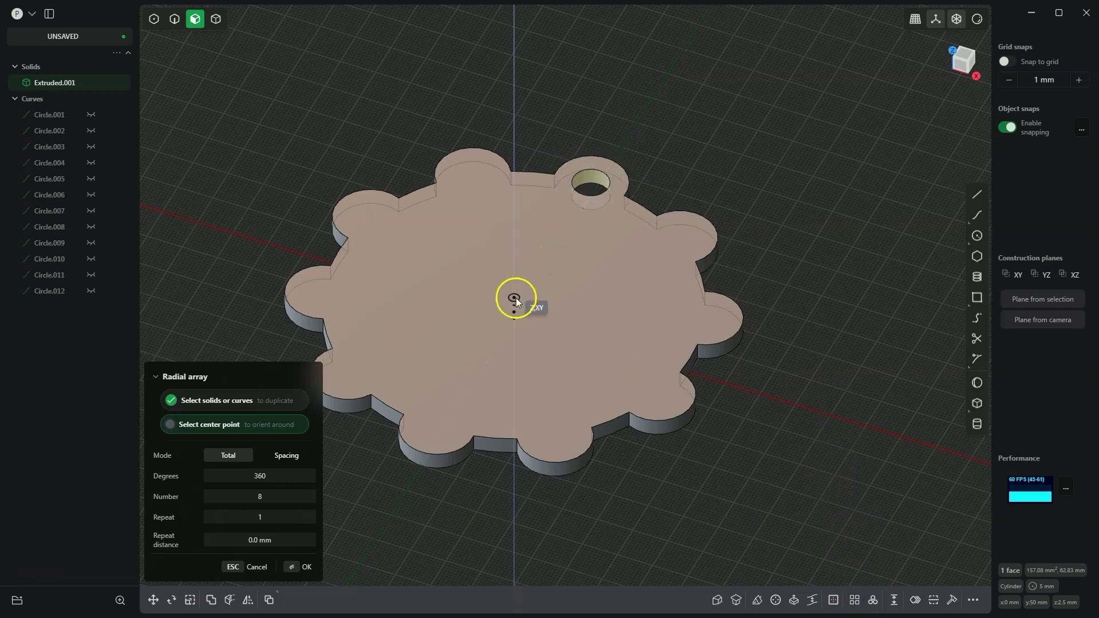
click(515, 308)
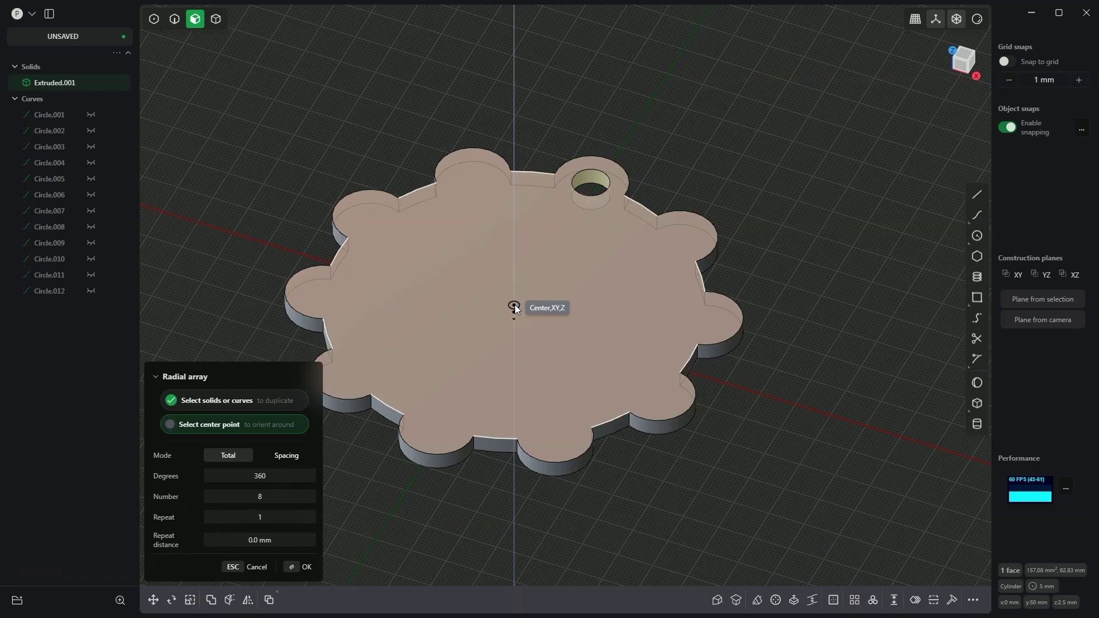
click(515, 308)
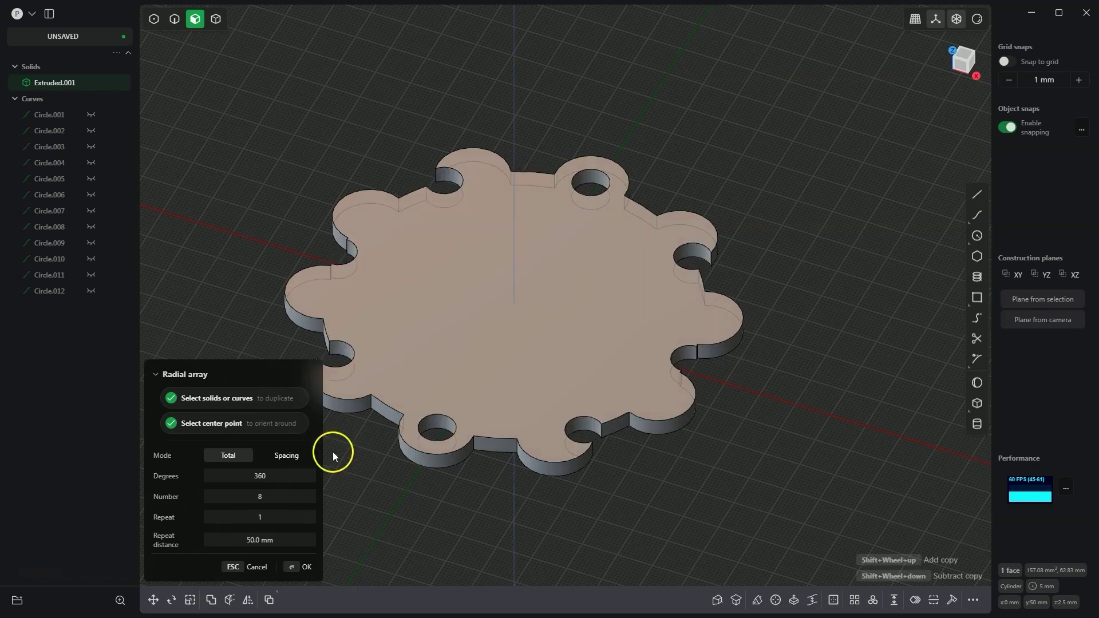
click(259, 499)
drag(279, 501, 298, 497)
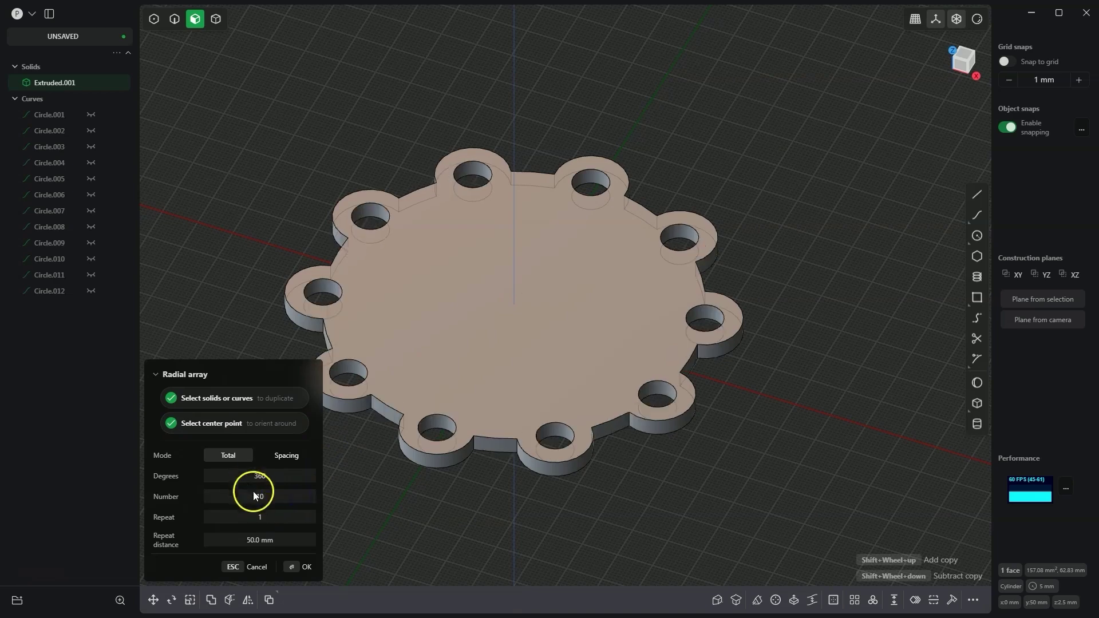
click(300, 568)
Draw a 10 mm diameter circle on the upper rim of the hole in the positive Y lobe.
middle_drag(544, 377, 544, 378)
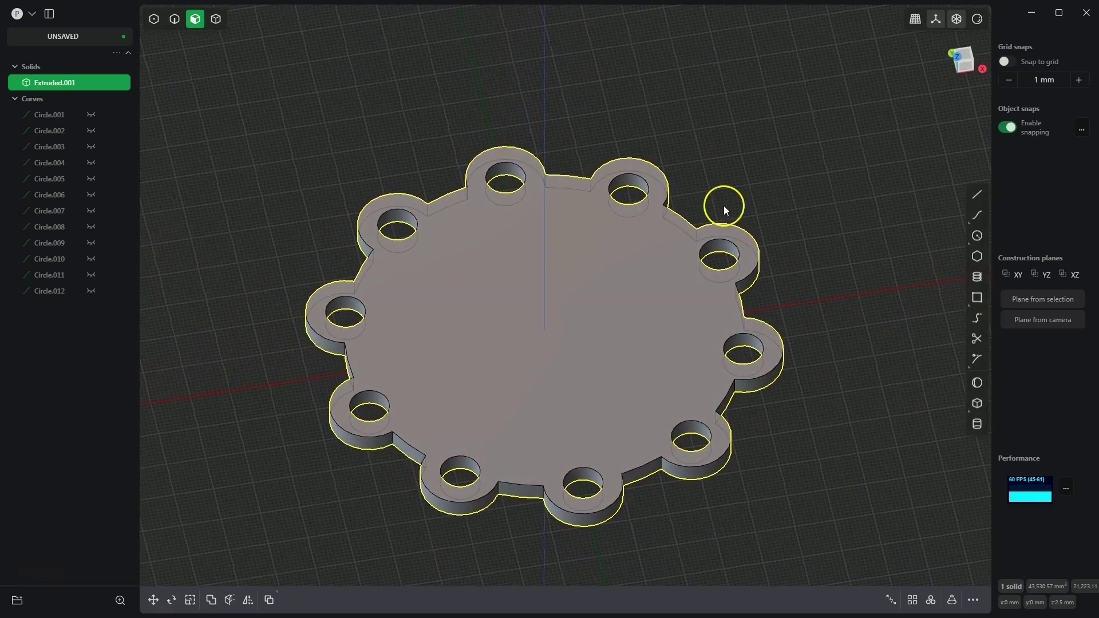
click(978, 235)
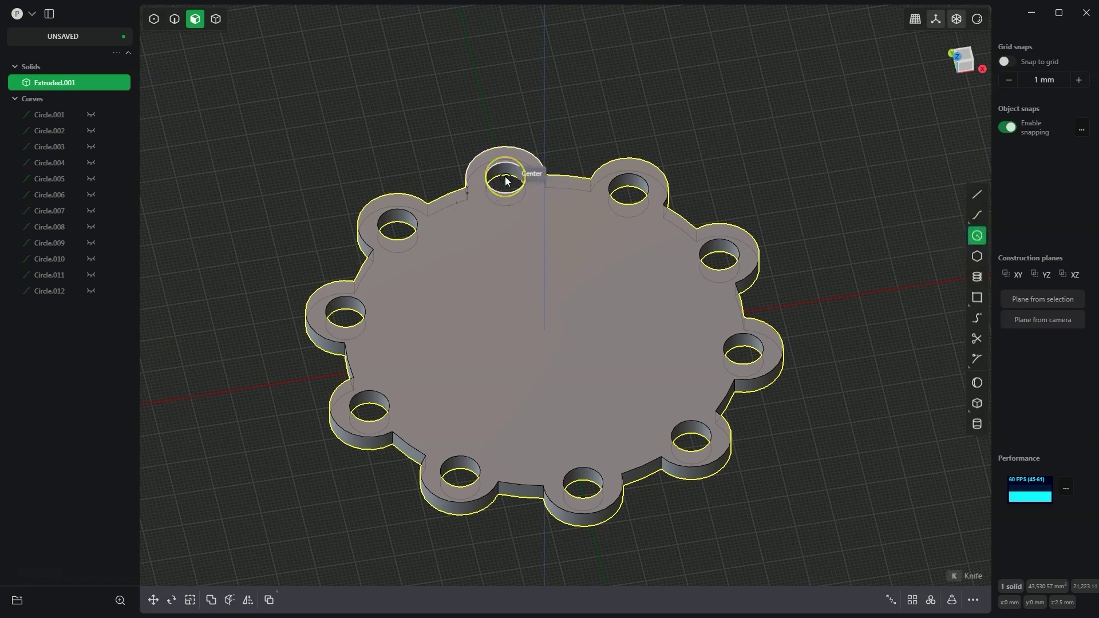
scroll(505, 176, up, 2)
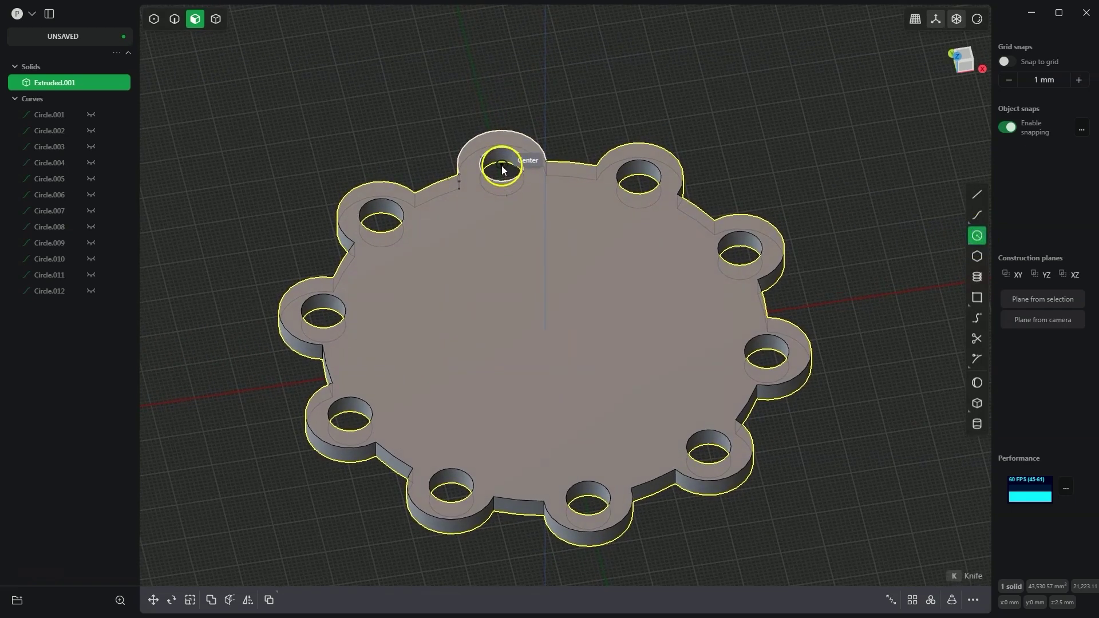
click(502, 166)
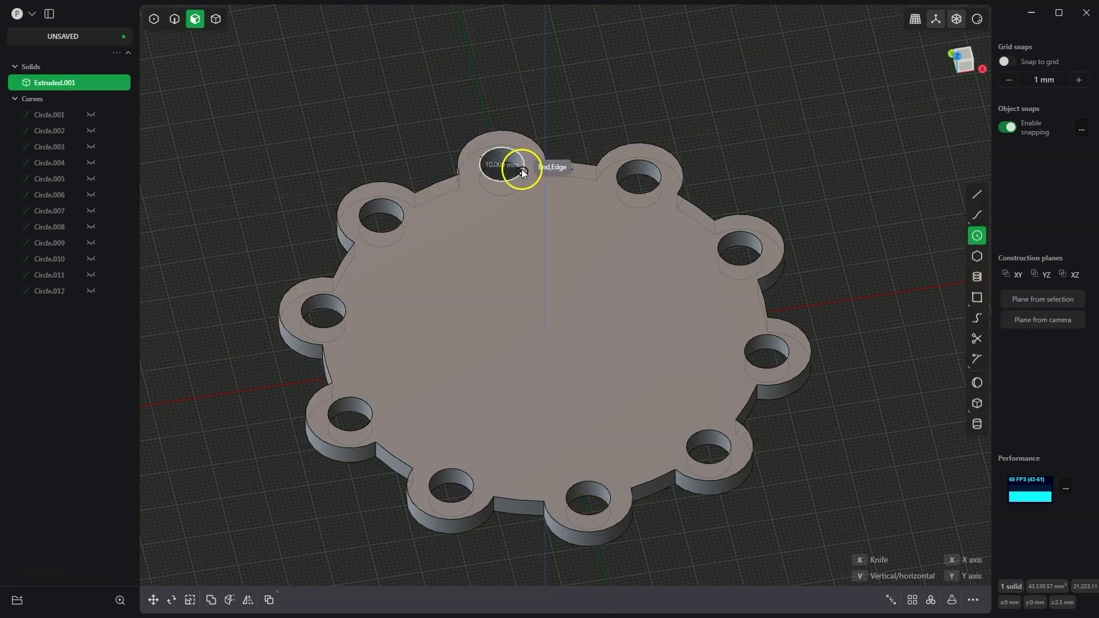
click(521, 169)
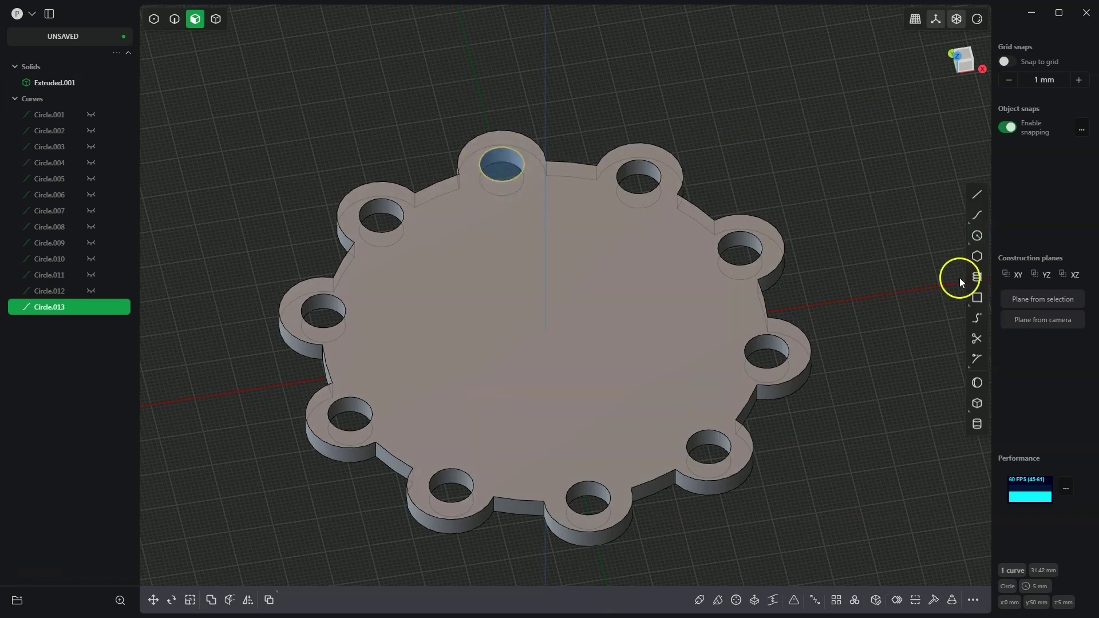
Draw a concentric circle with a 7.5 mm radius (15 mm diameter) around the hole in the positive Y lobe.
click(978, 238)
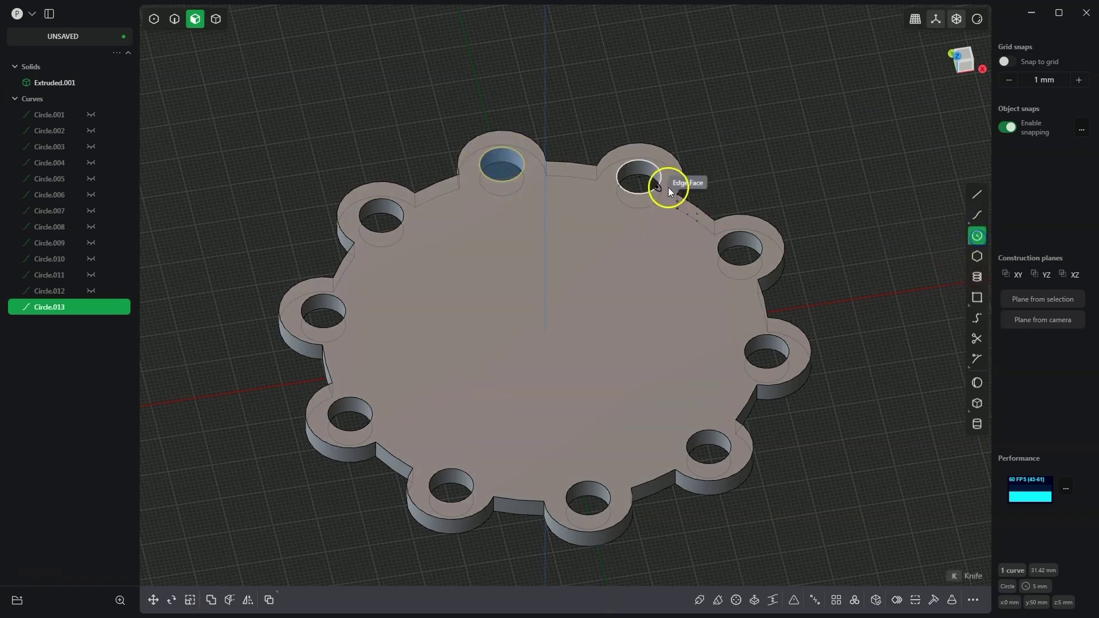
click(503, 164)
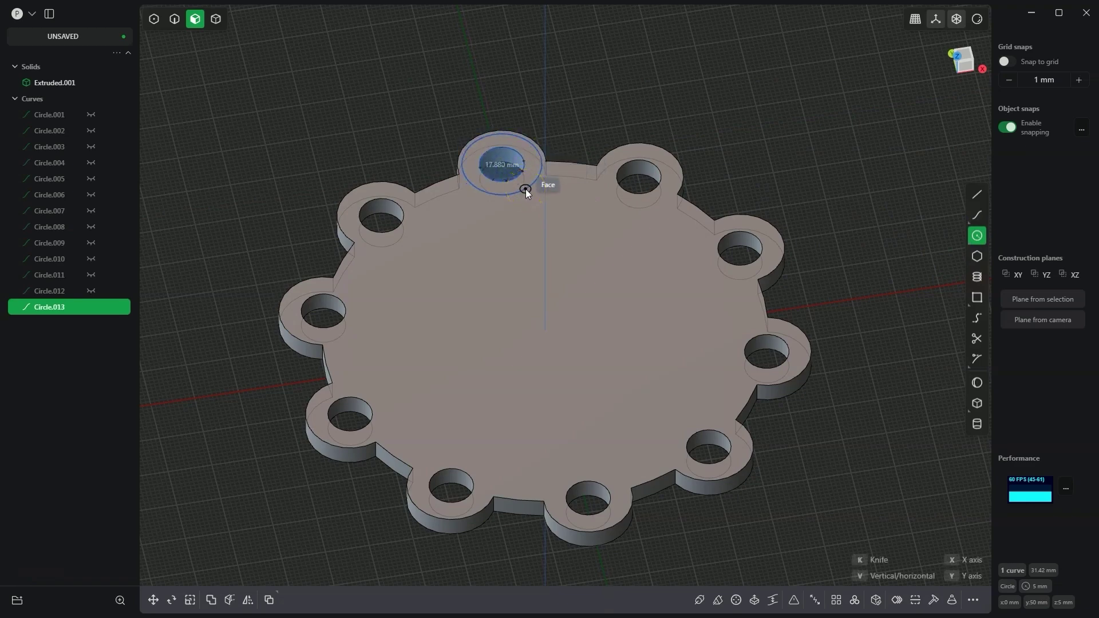
key(Tab)
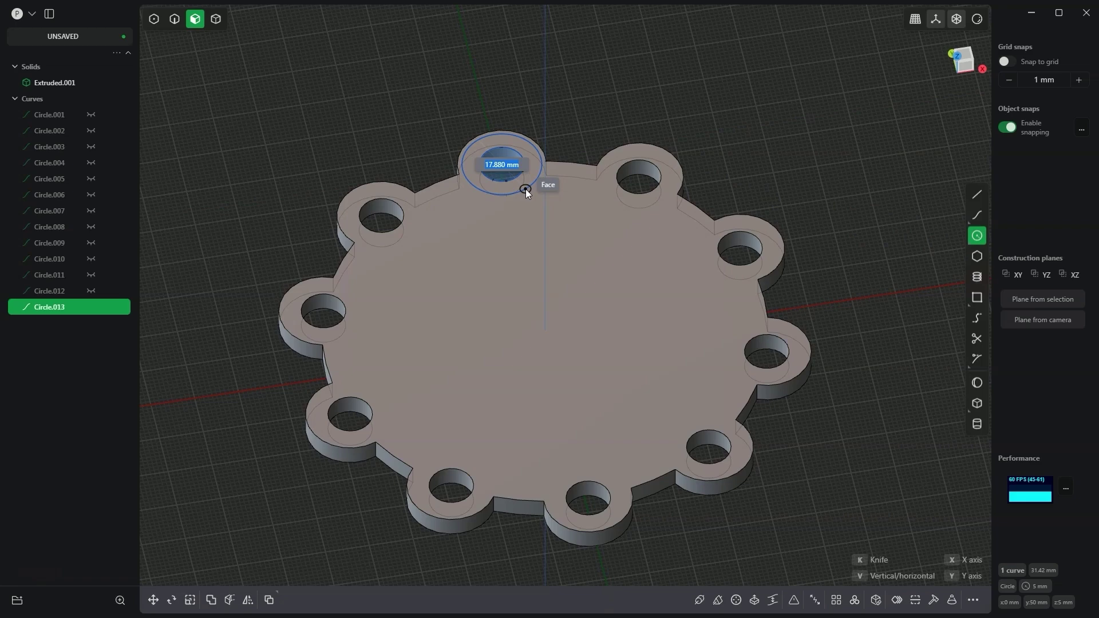
text(7.5)
key(Return)
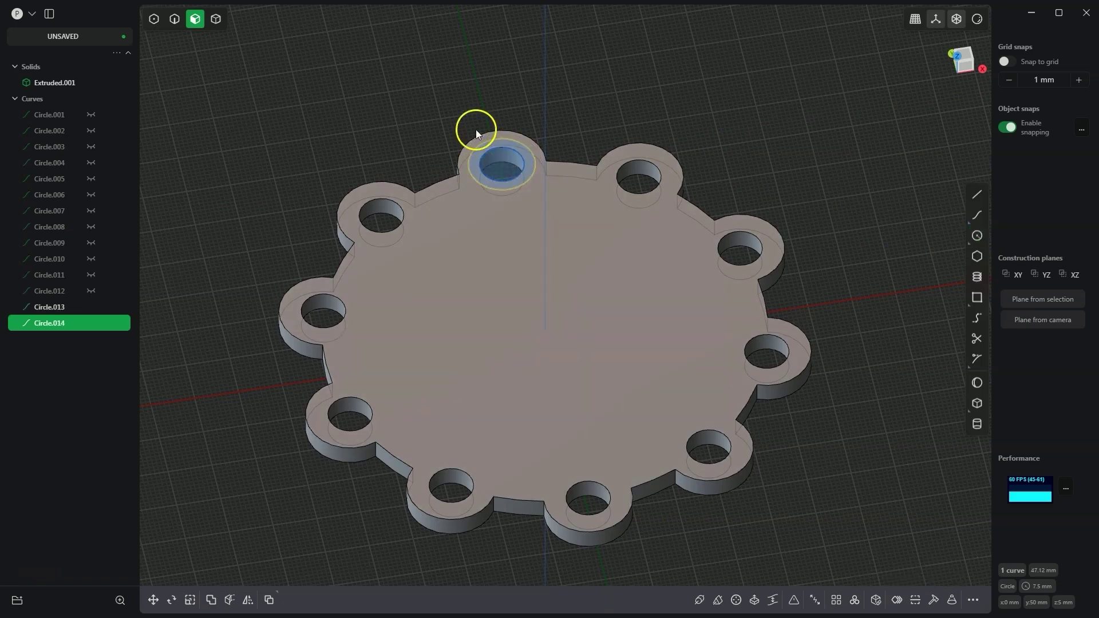
Extrude the ring region between the two concentric circles 3 mm upward as a separate hollow boss.
key(e)
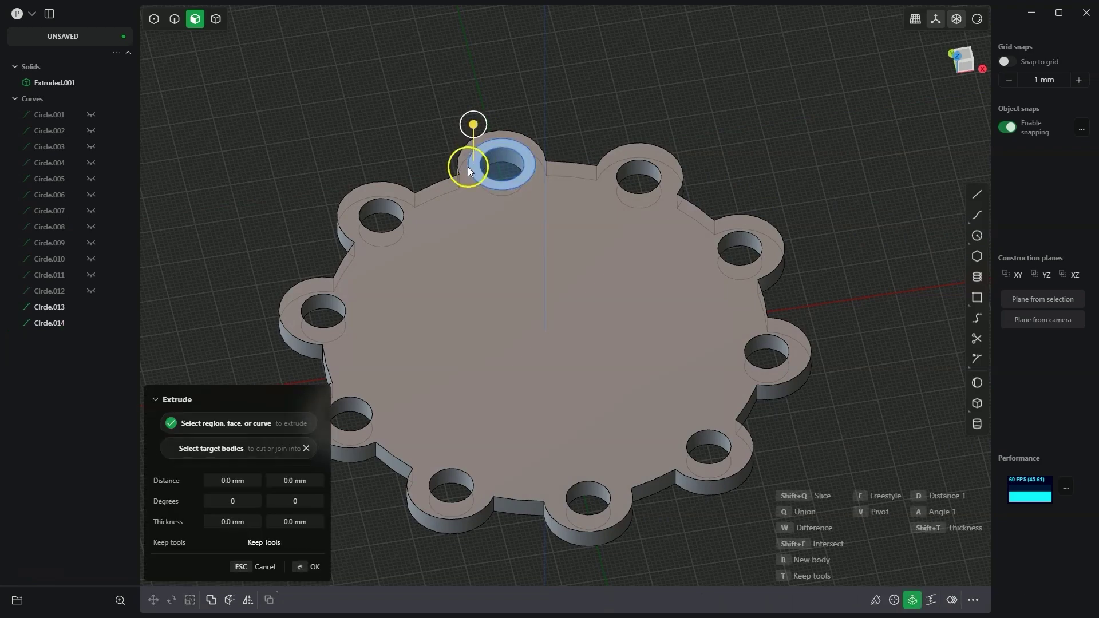
drag(471, 123, 473, 125)
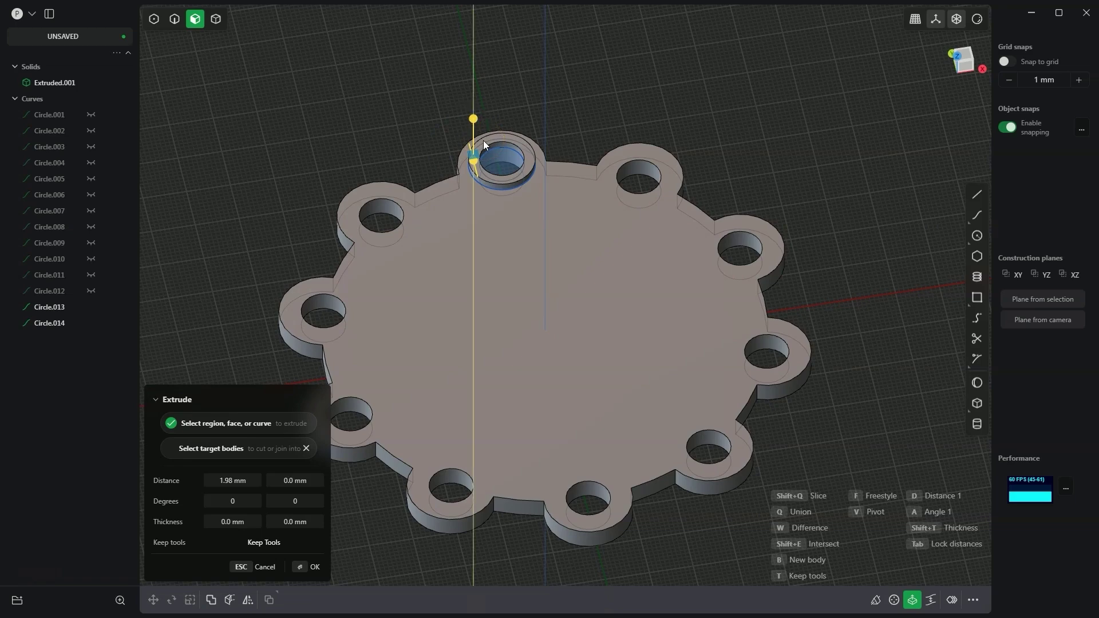
text(3)
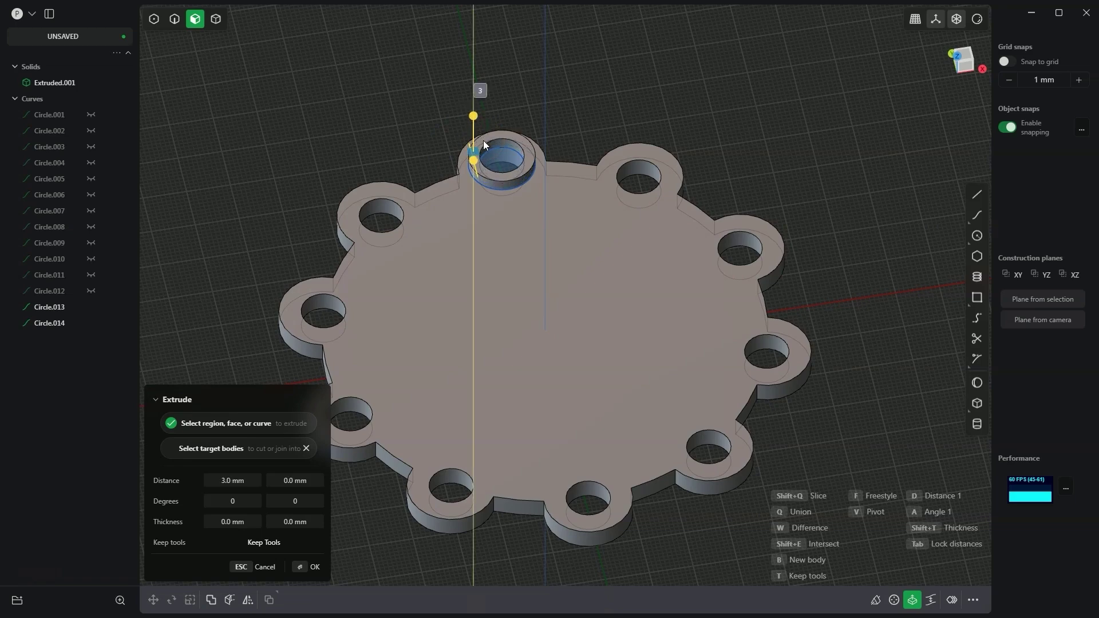
key(Return)
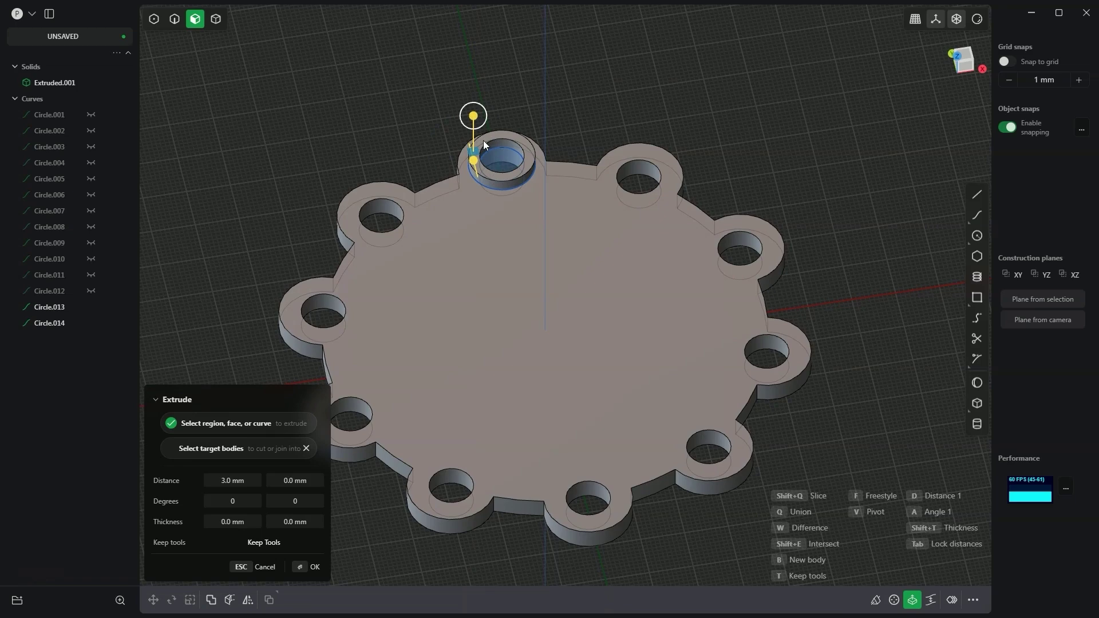
key(Return)
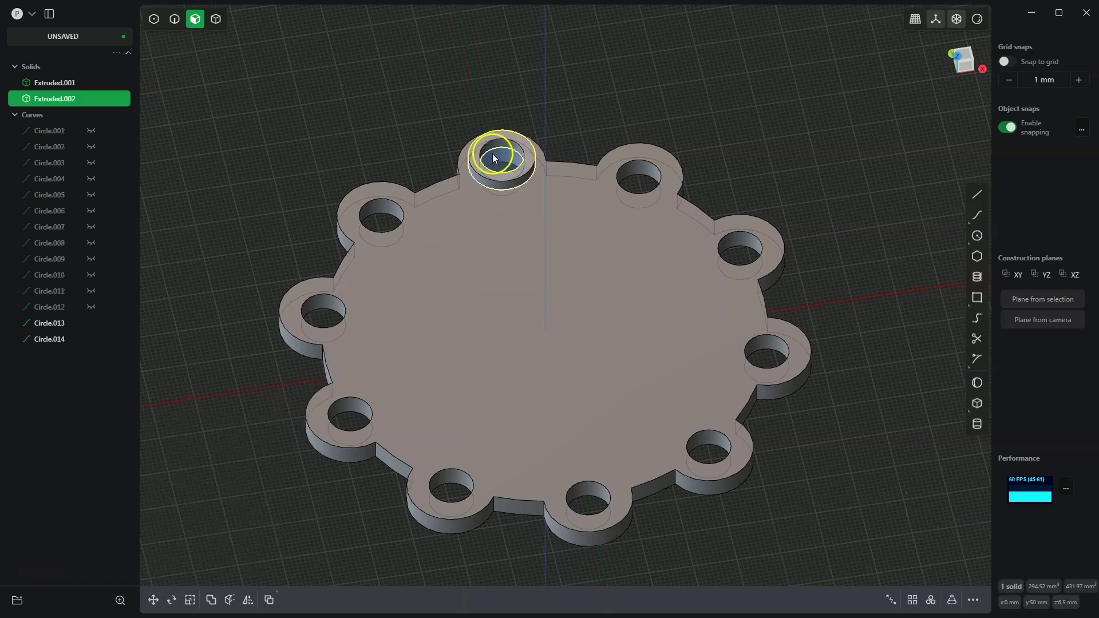
Radially array the hollow boss around the plate's centre with 10 instances over 360 degrees, and hide Circle.013 and Circle.014.
middle_drag(480, 172, 515, 166)
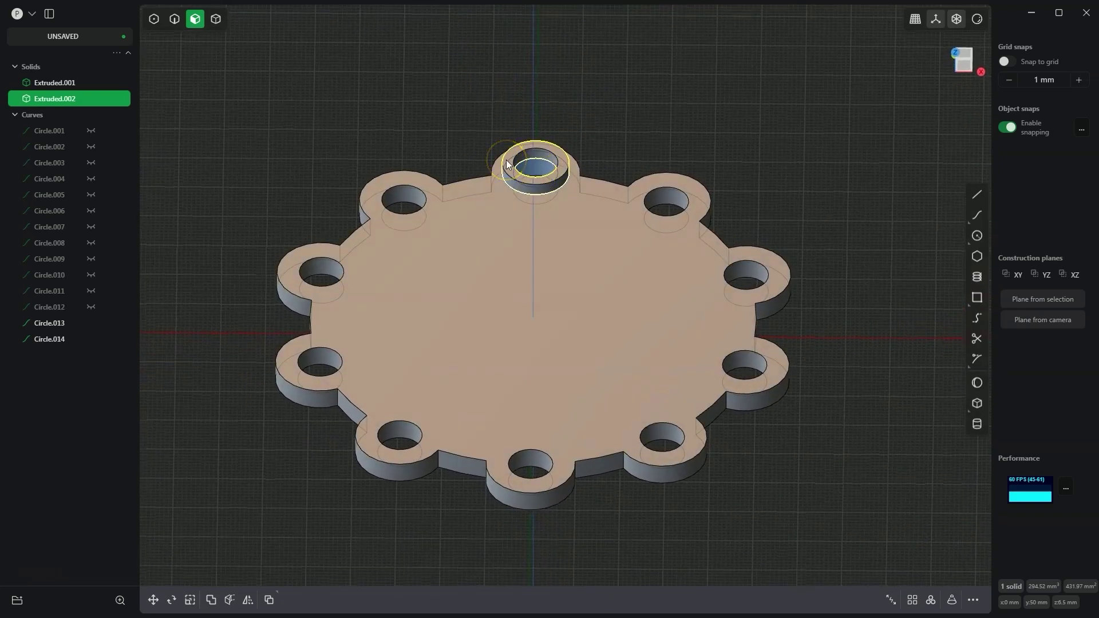
click(522, 152)
click(931, 600)
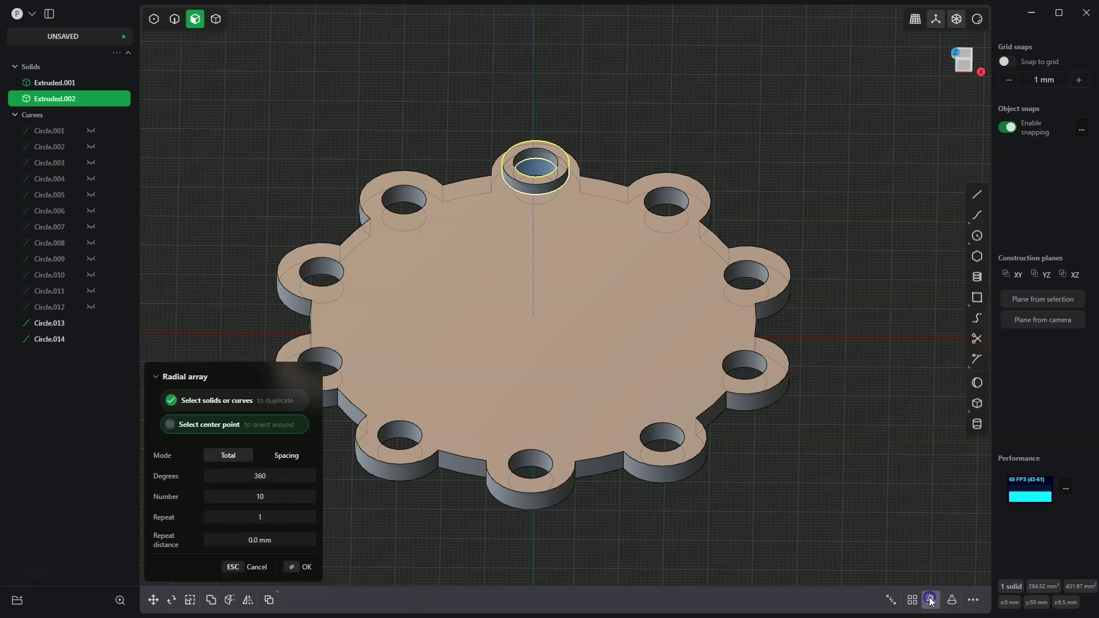
click(534, 317)
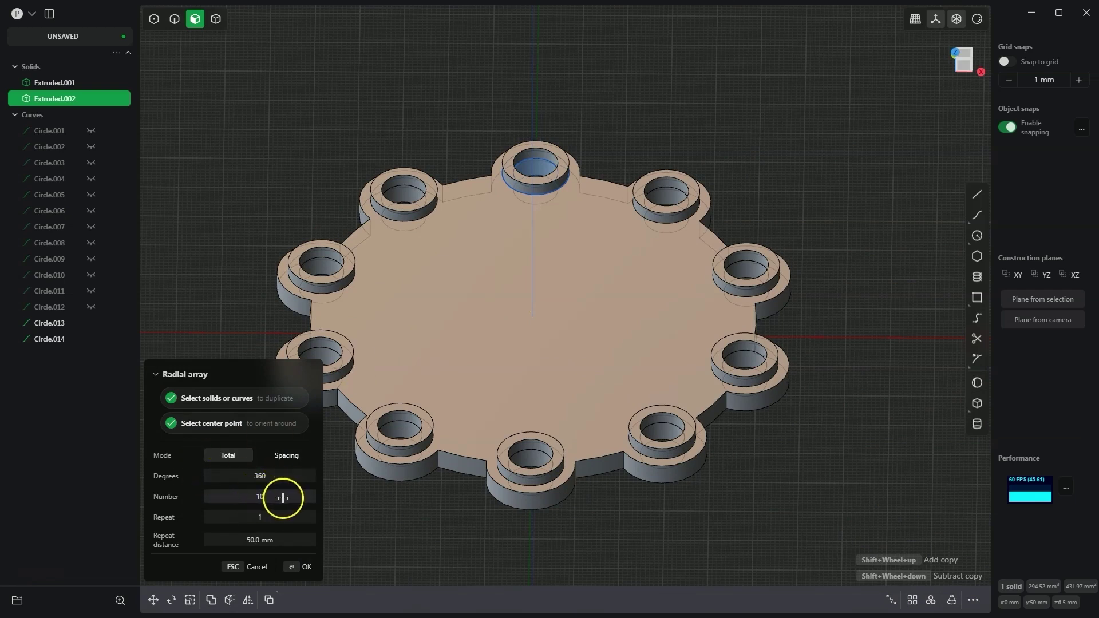
click(304, 567)
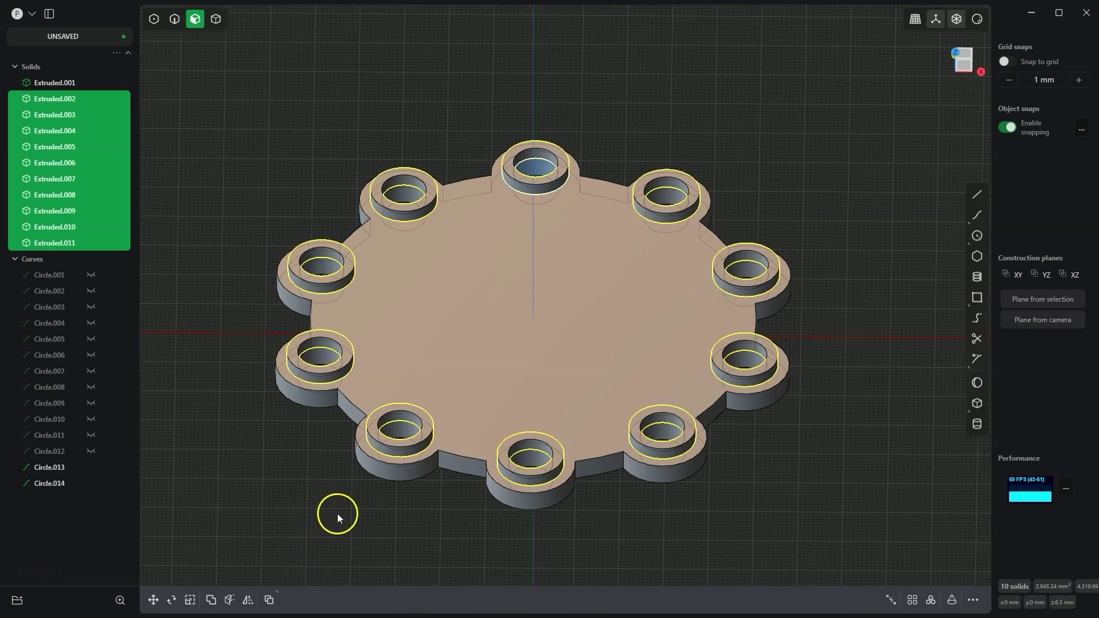
click(91, 467)
click(91, 484)
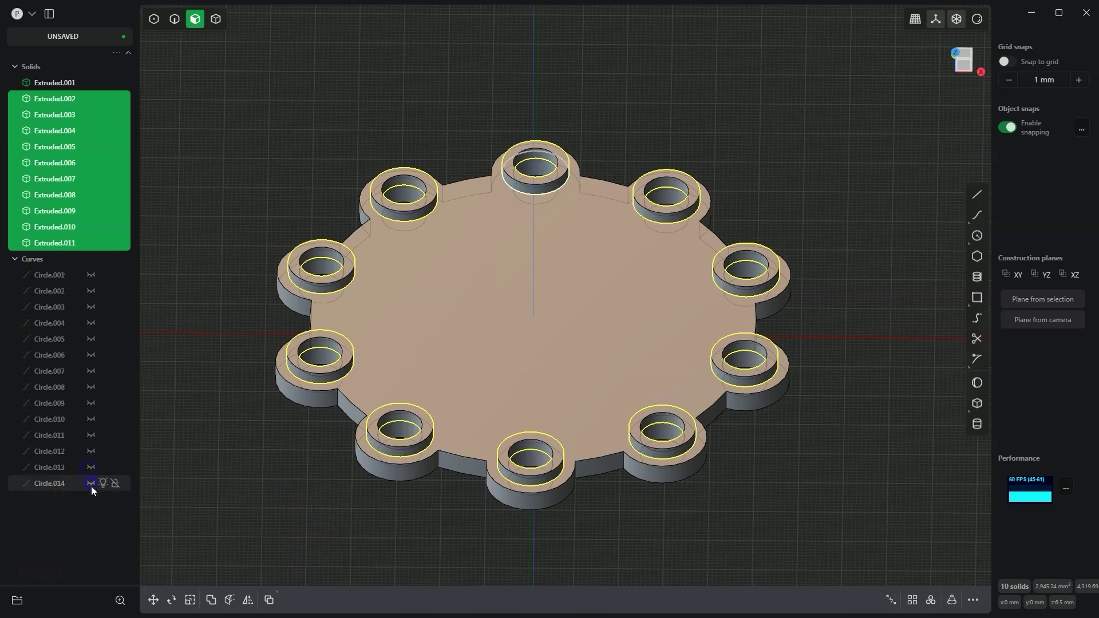
Add the lobed plate to the selected bosses and join all eleven solids into one with a Boolean union.
shift+click(57, 82)
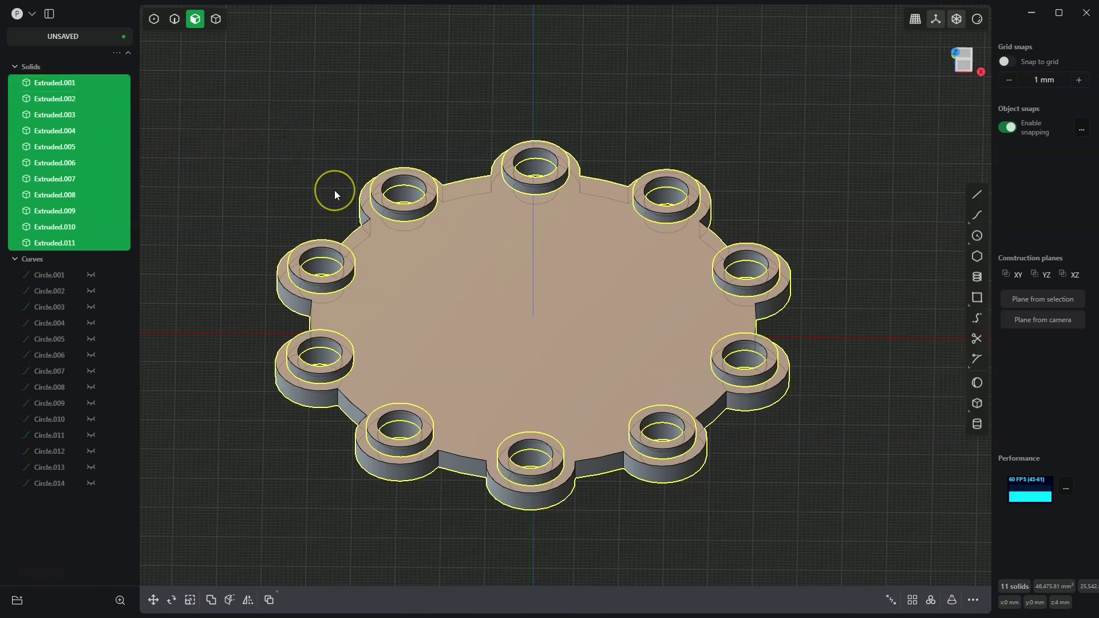
key(q)
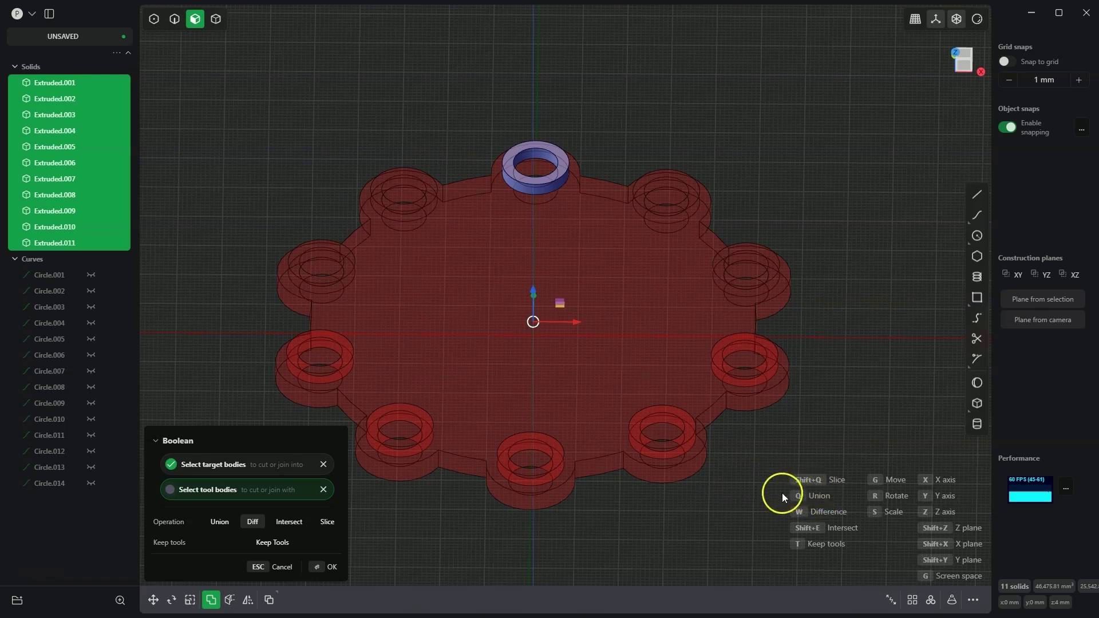
key(q)
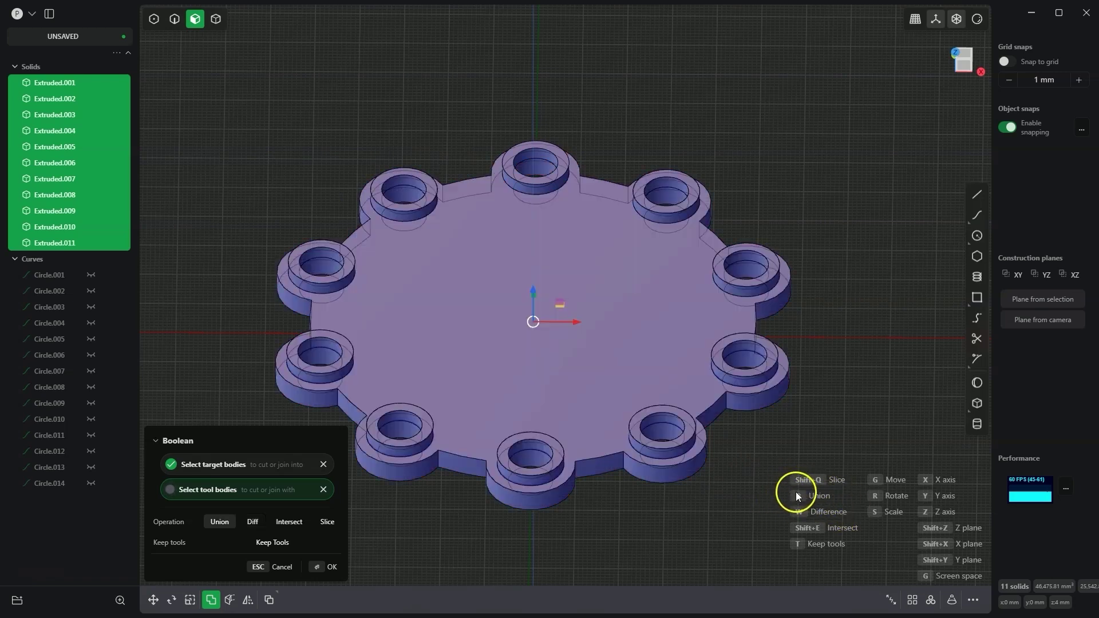
click(331, 568)
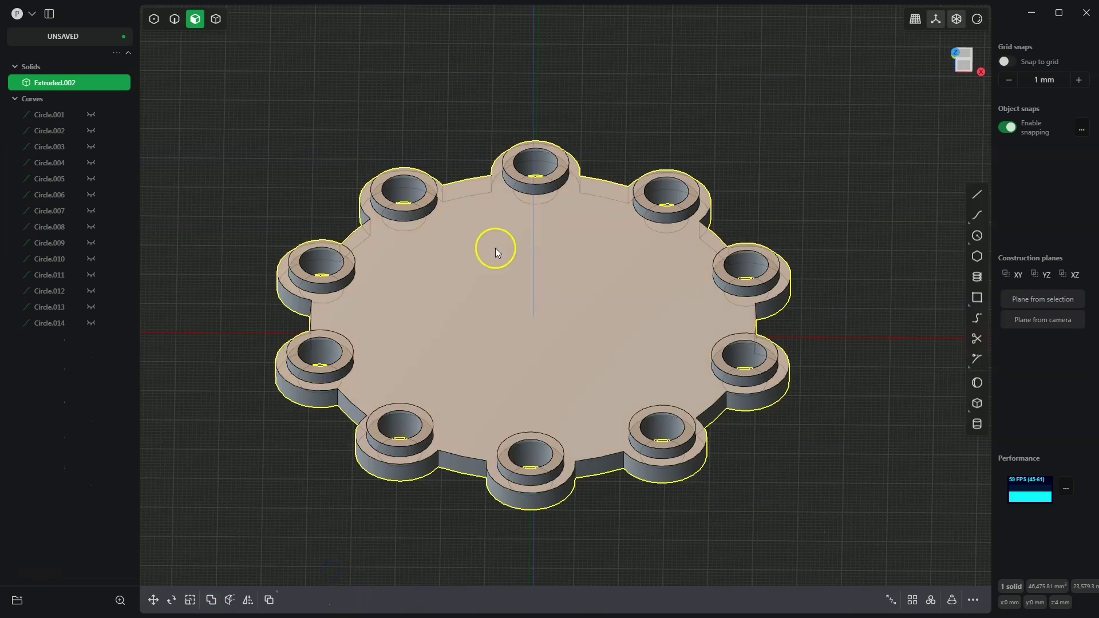
Draw a 60 mm diameter circle centred on the top face of the lobed plate.
key(KP_2)
key(KP_2)
key(KP_2)
key(KP_2)
middle_drag(497, 251, 788, 242)
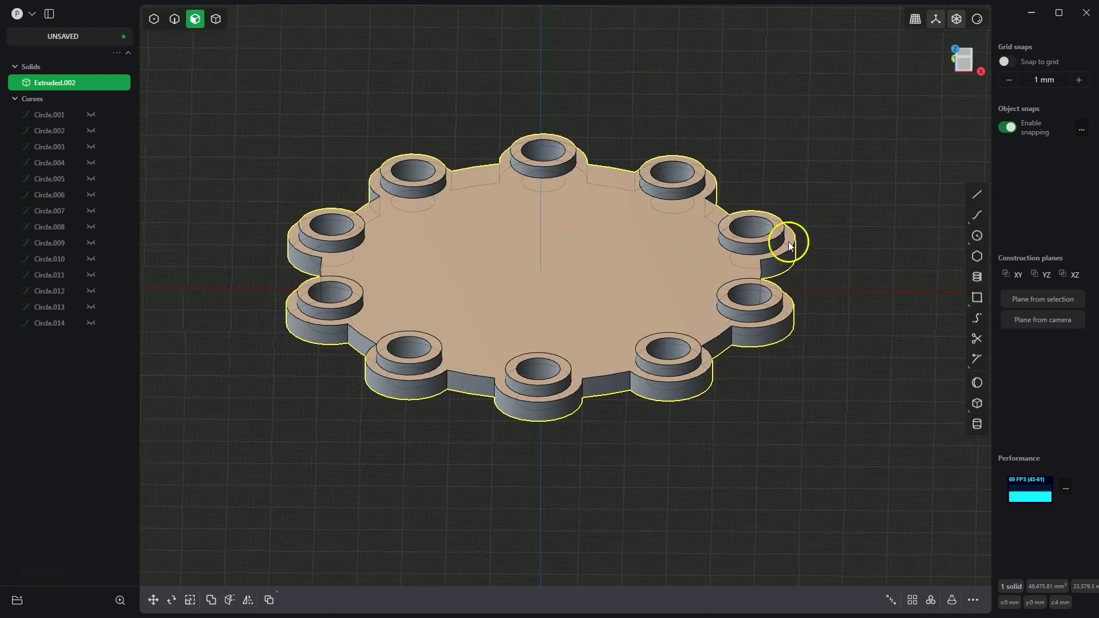
click(975, 237)
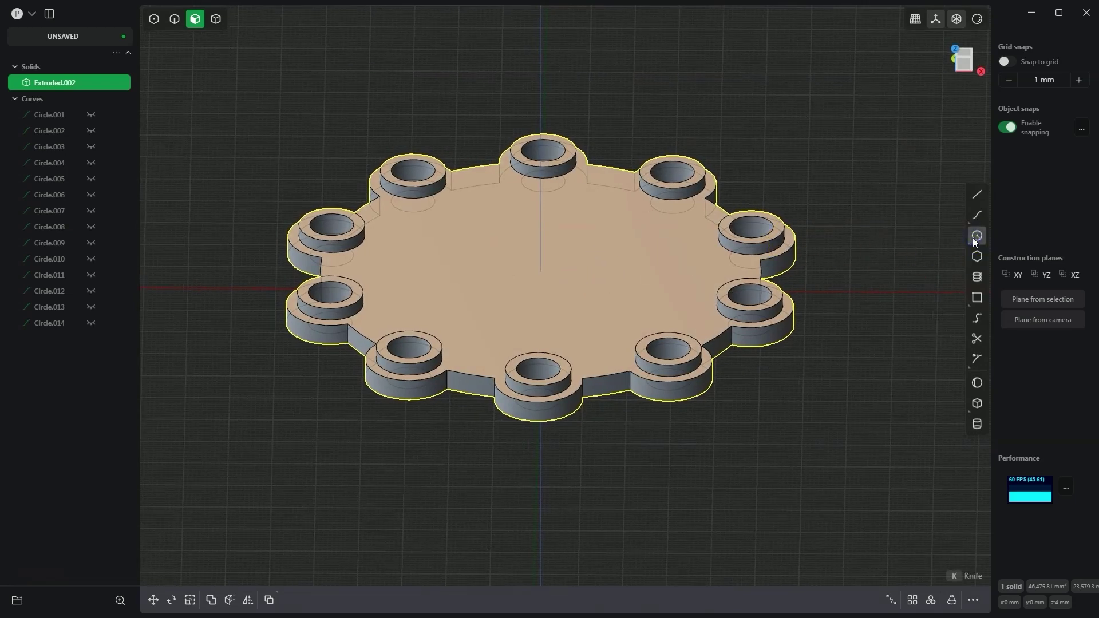
click(541, 270)
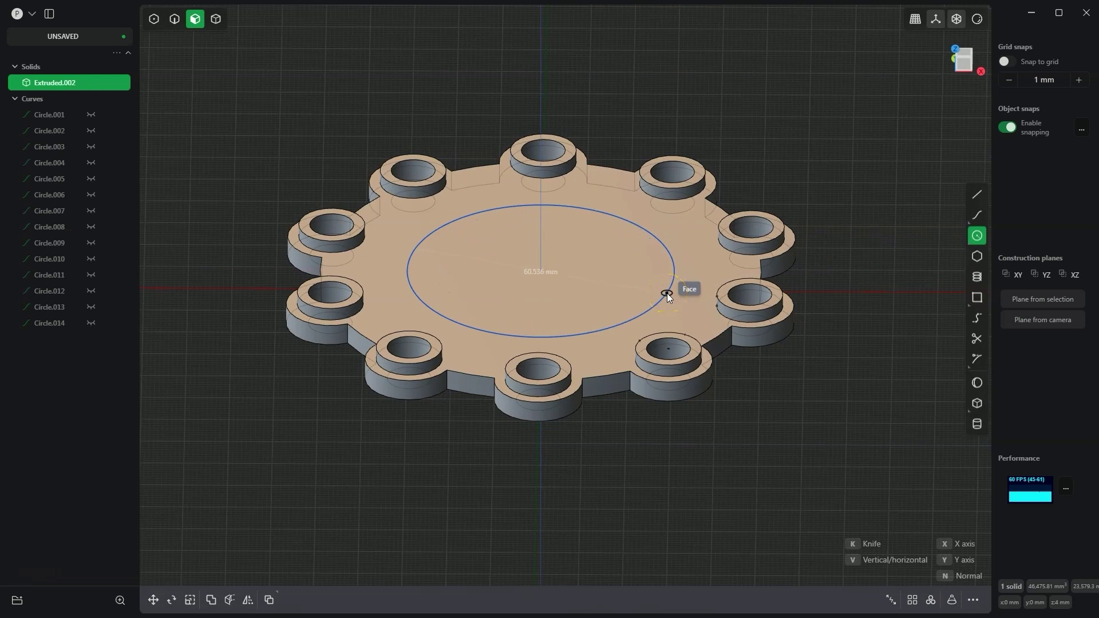
key(Tab)
text(60)
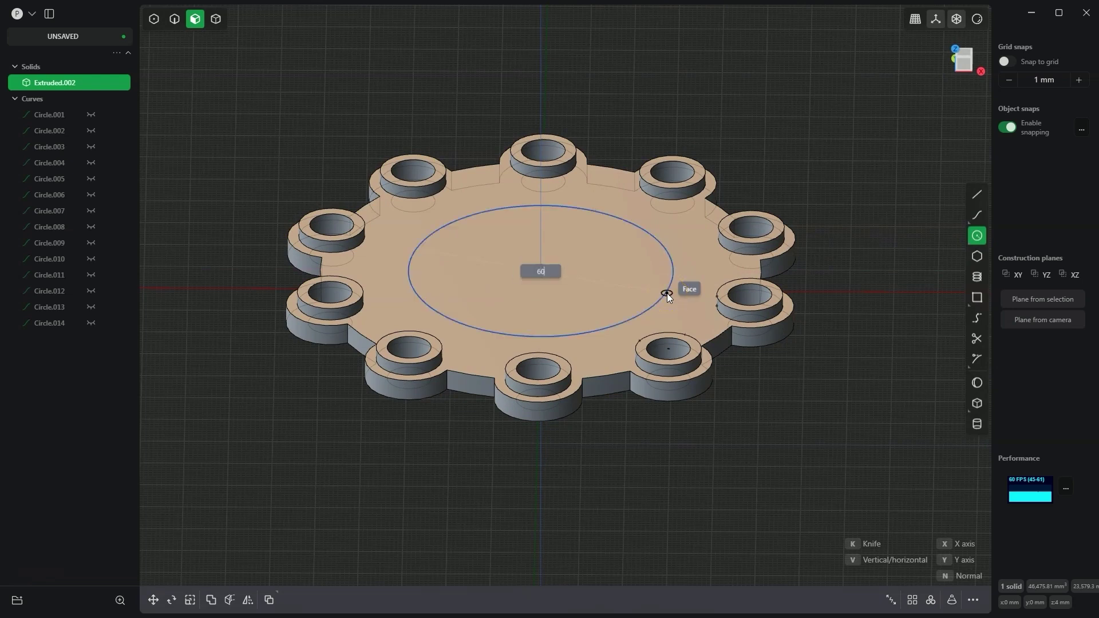
key(Return)
Extrude the central circular region about 11.8 mm downward to cut a through hole in the plate, and hide Circle.015.
click(599, 260)
key(e)
drag(594, 223, 596, 259)
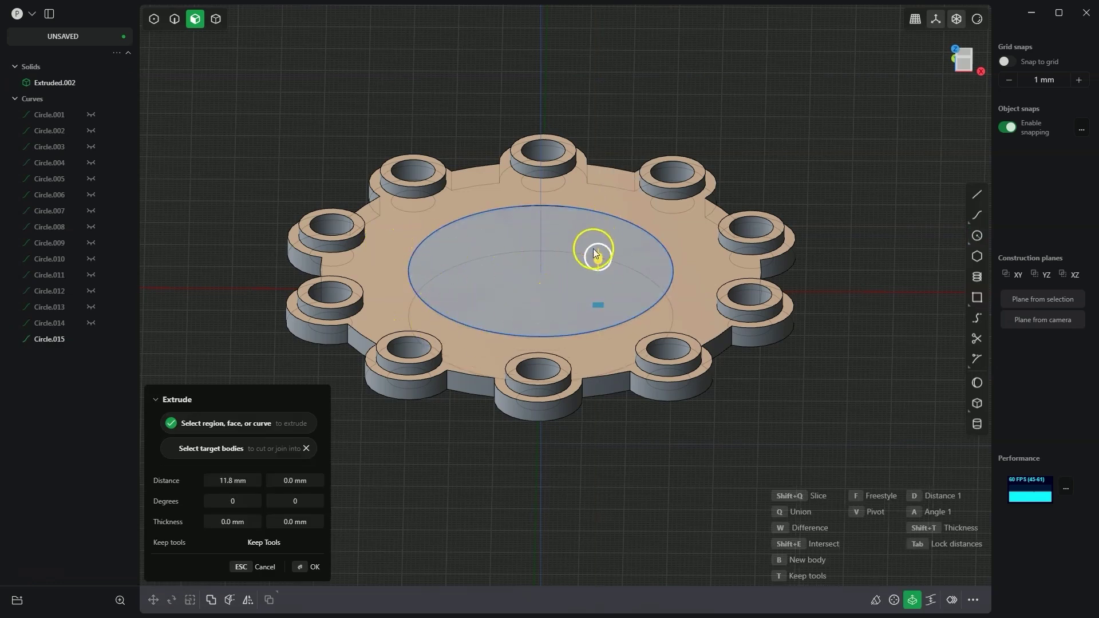
mouse_move(597, 355)
middle_down()
mouse_move(586, 320)
mouse_move(588, 336)
middle_up()
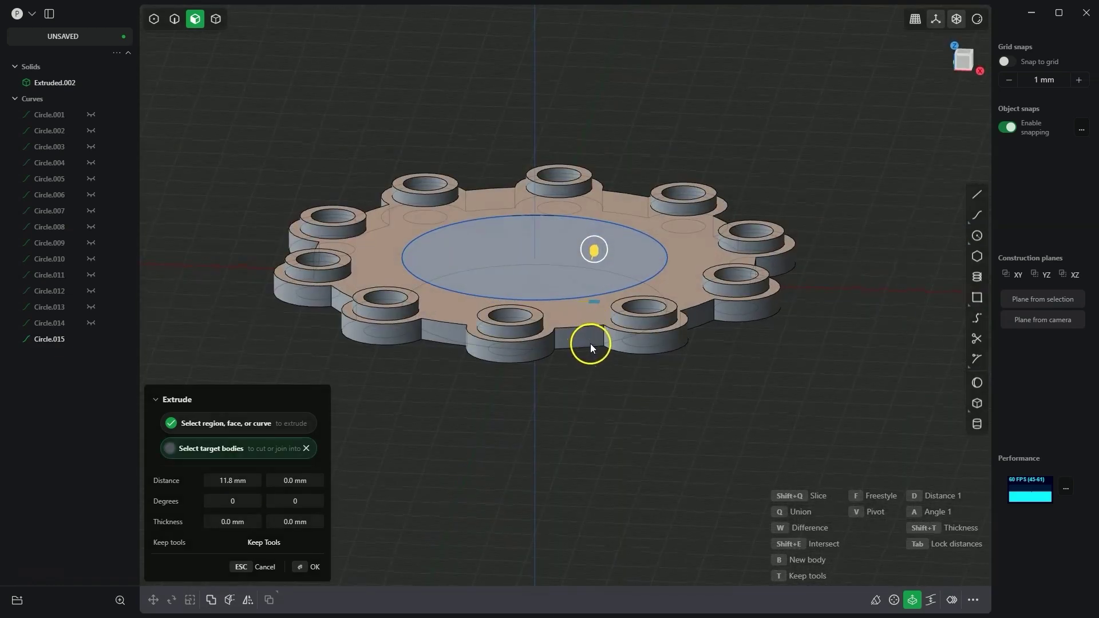
click(383, 269)
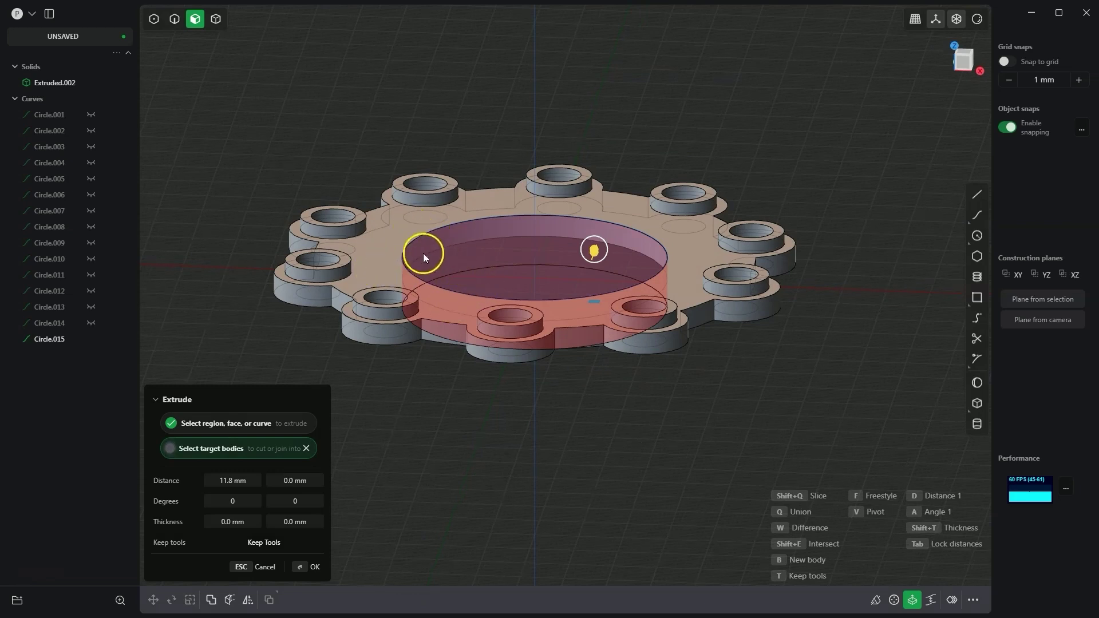
click(313, 567)
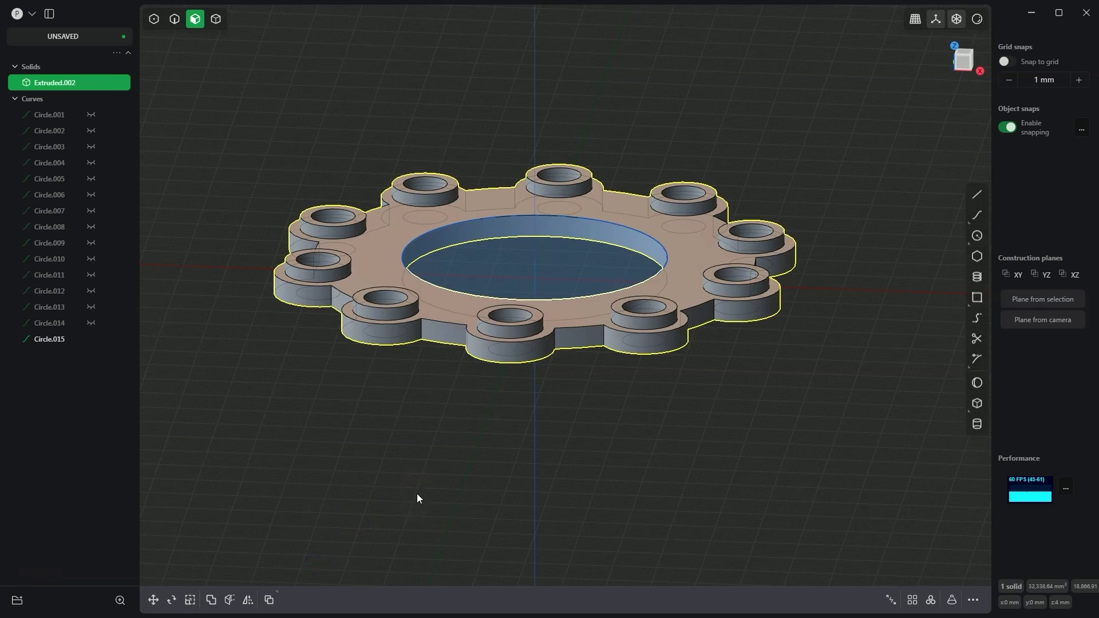
click(91, 339)
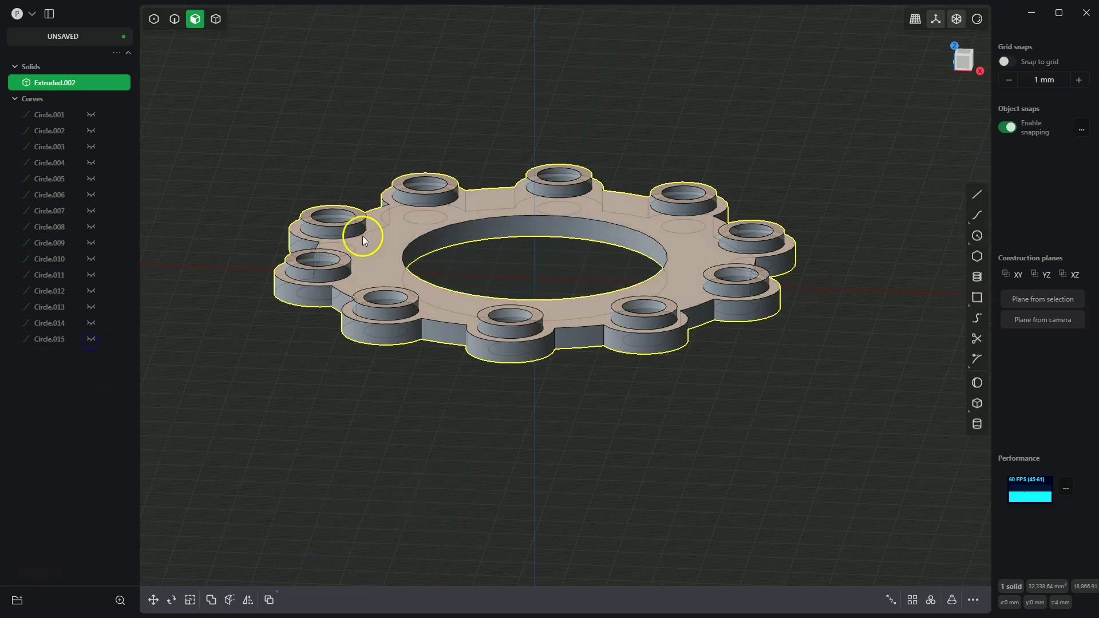
Mirror the ring body downward in the negative Z direction, with the cut at the mirror plane on and both halves merged.
middle_drag(547, 257, 542, 240)
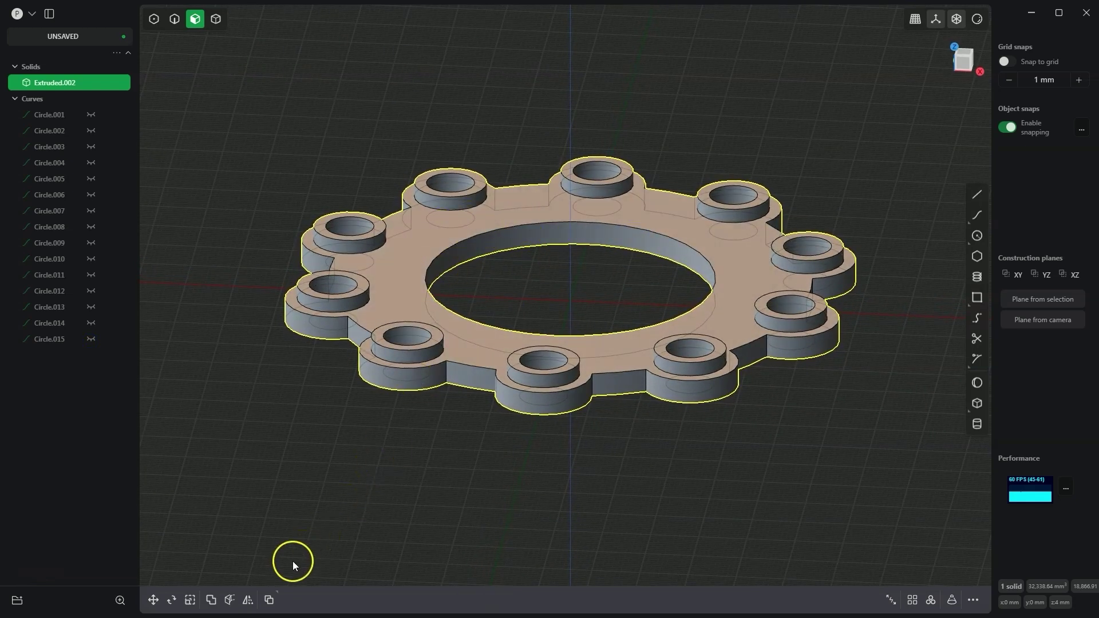
click(246, 602)
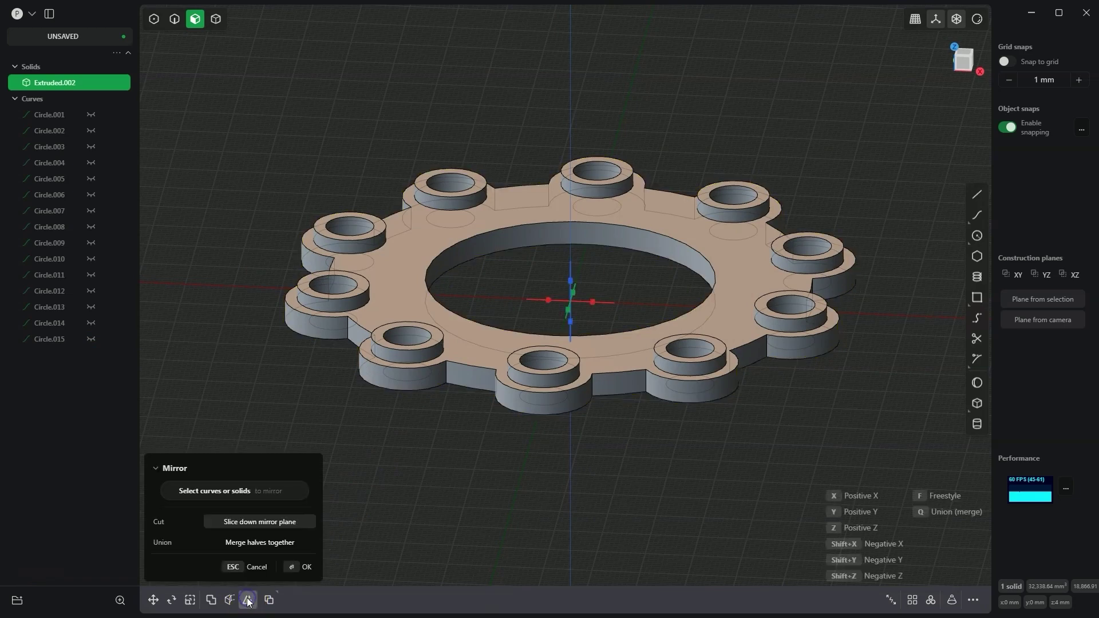
click(575, 324)
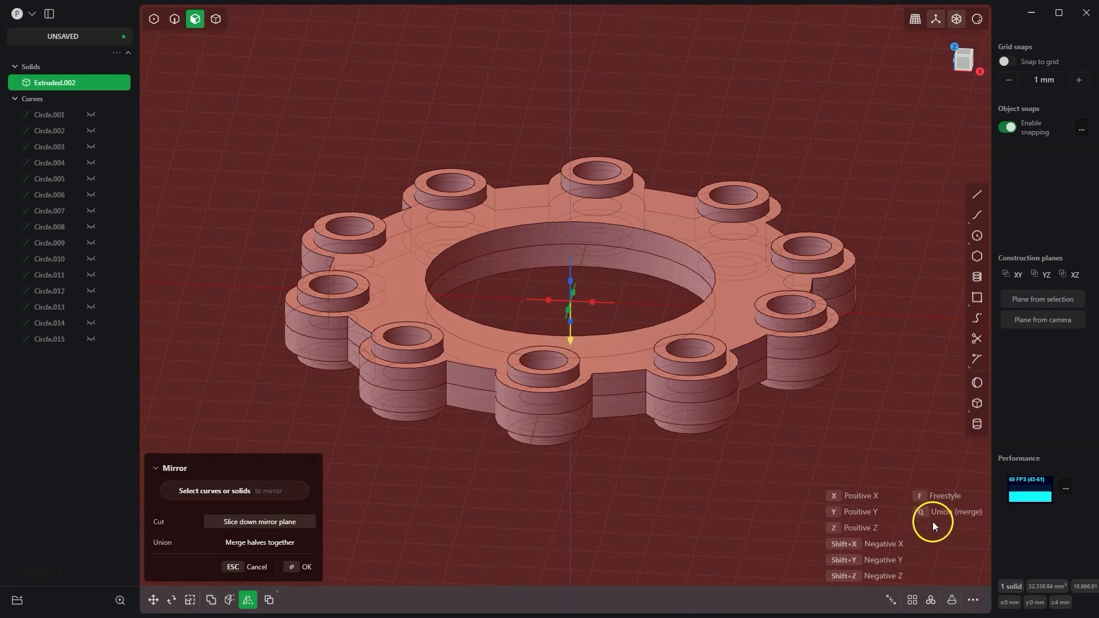
key(q)
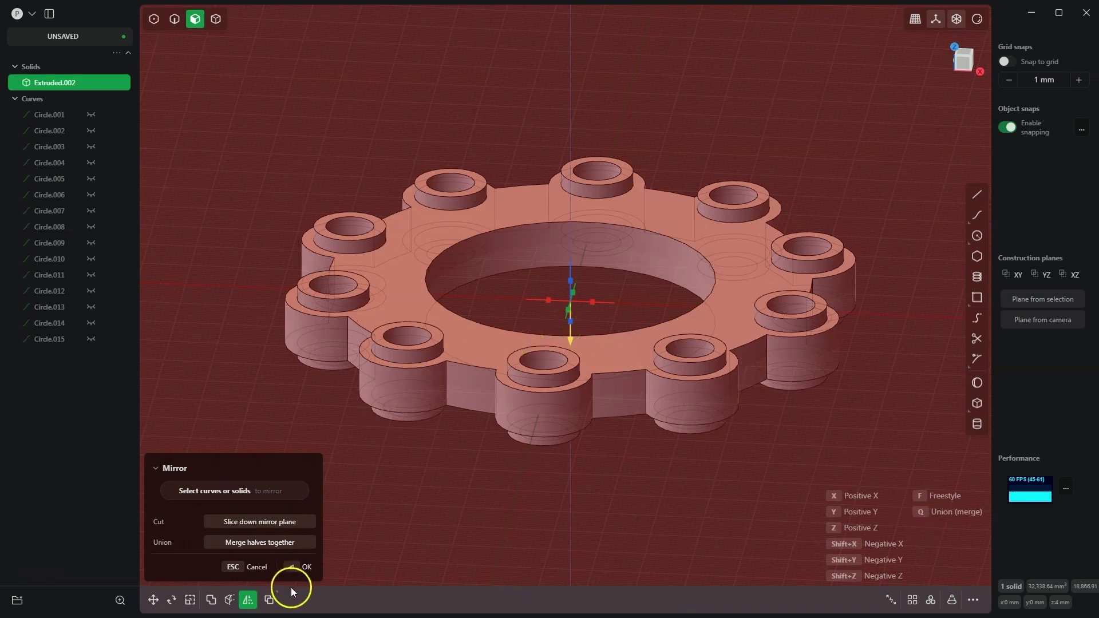
click(303, 567)
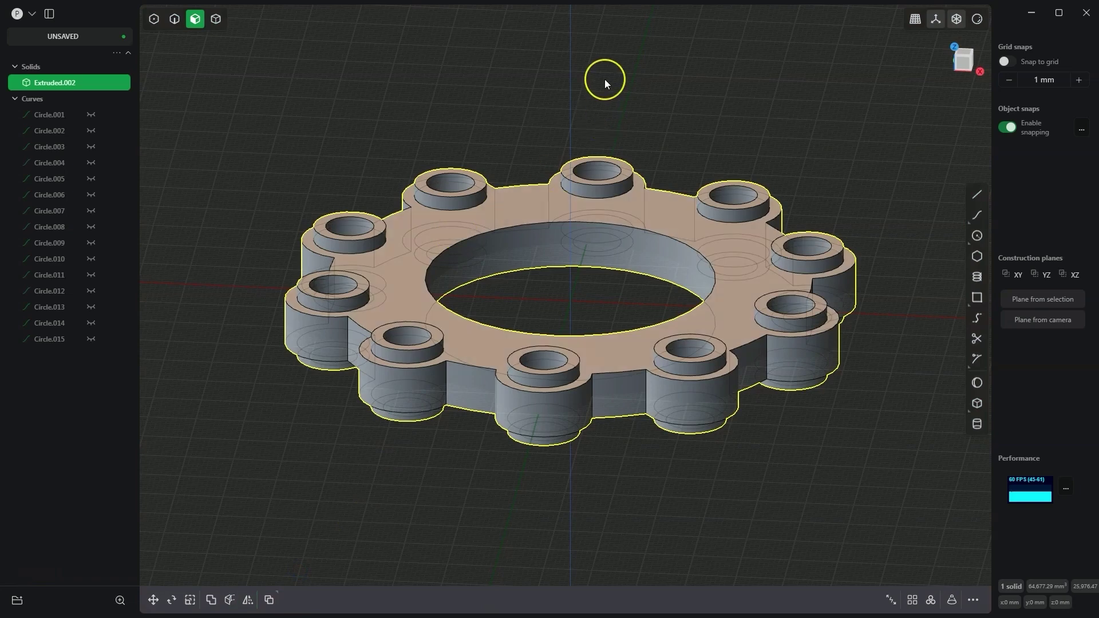
Convert the ring body selection to all its edges and chamfer them by 0.5 mm.
key(KP_7)
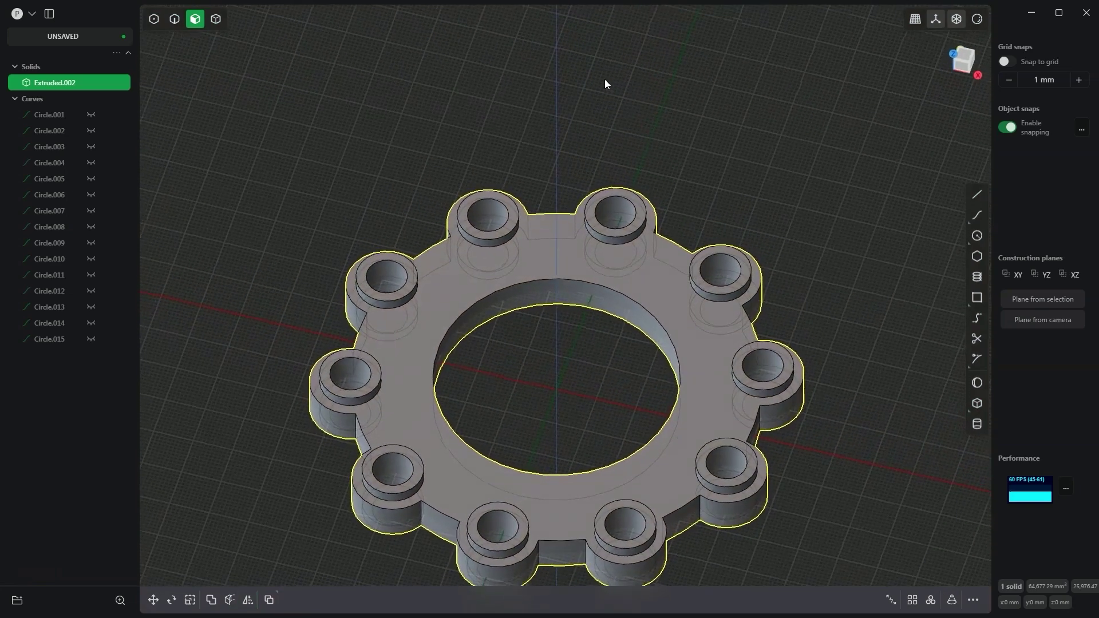
click(576, 167)
middle_drag(576, 167, 504, 228)
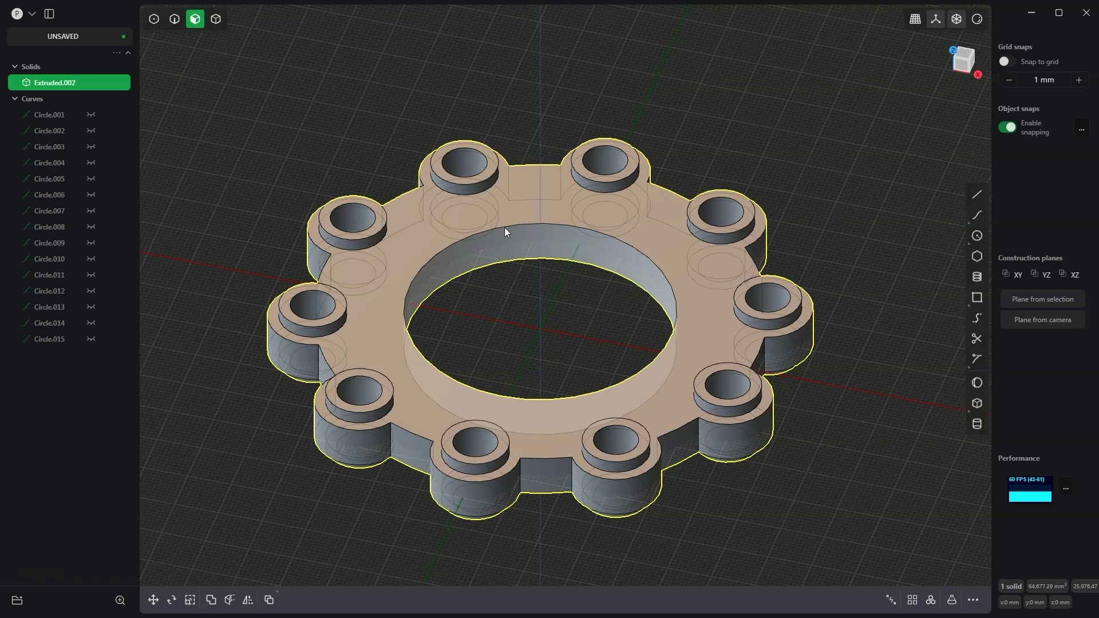
key(ctrl+2)
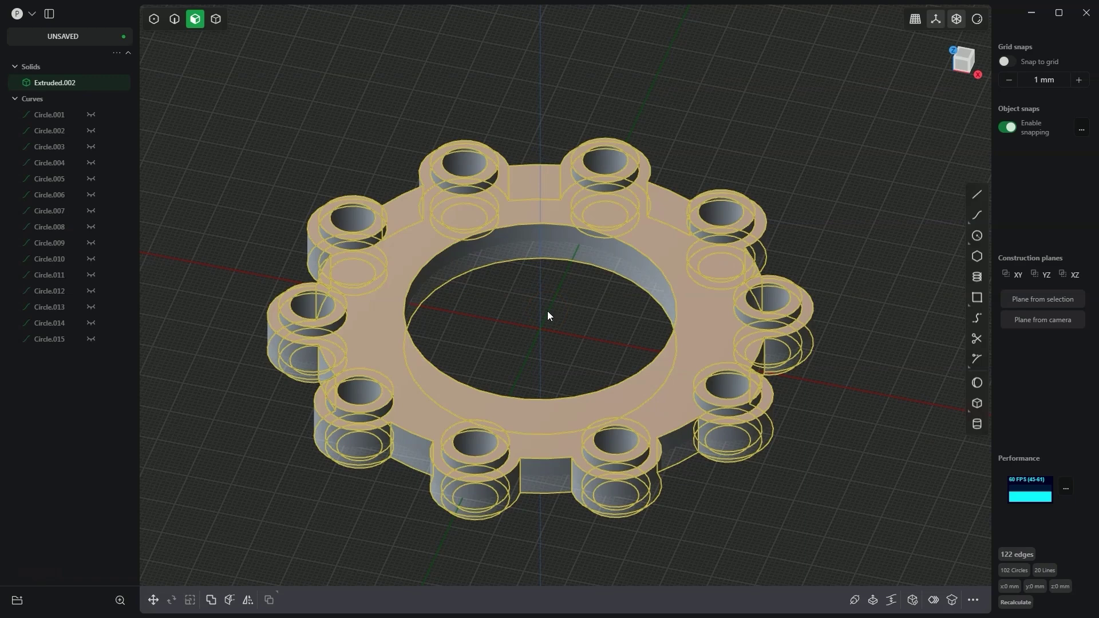
key(f)
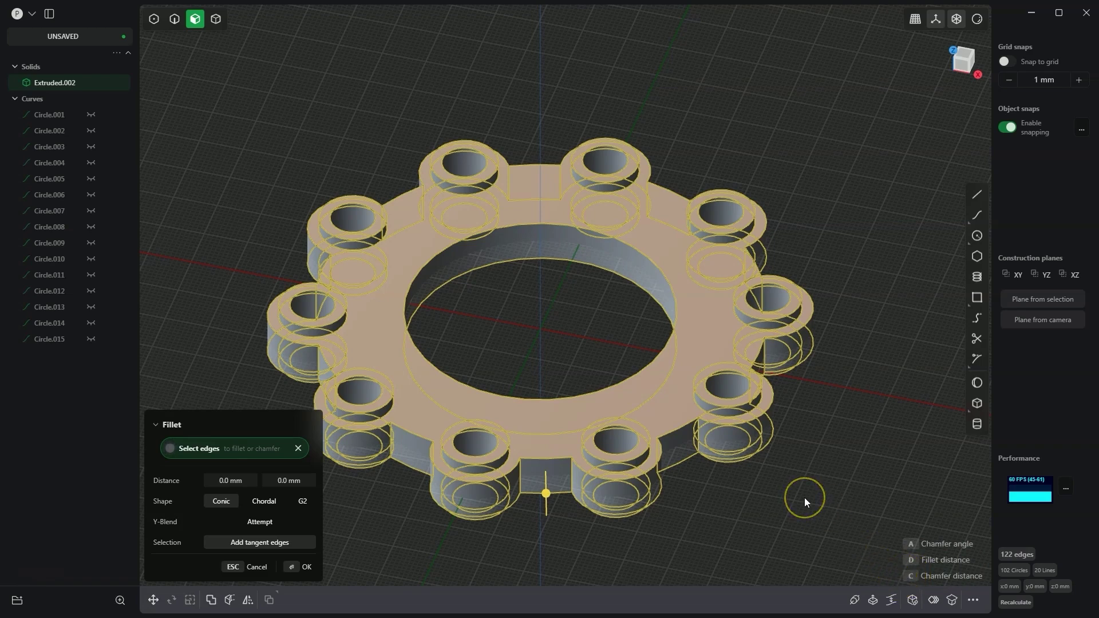
text(c)
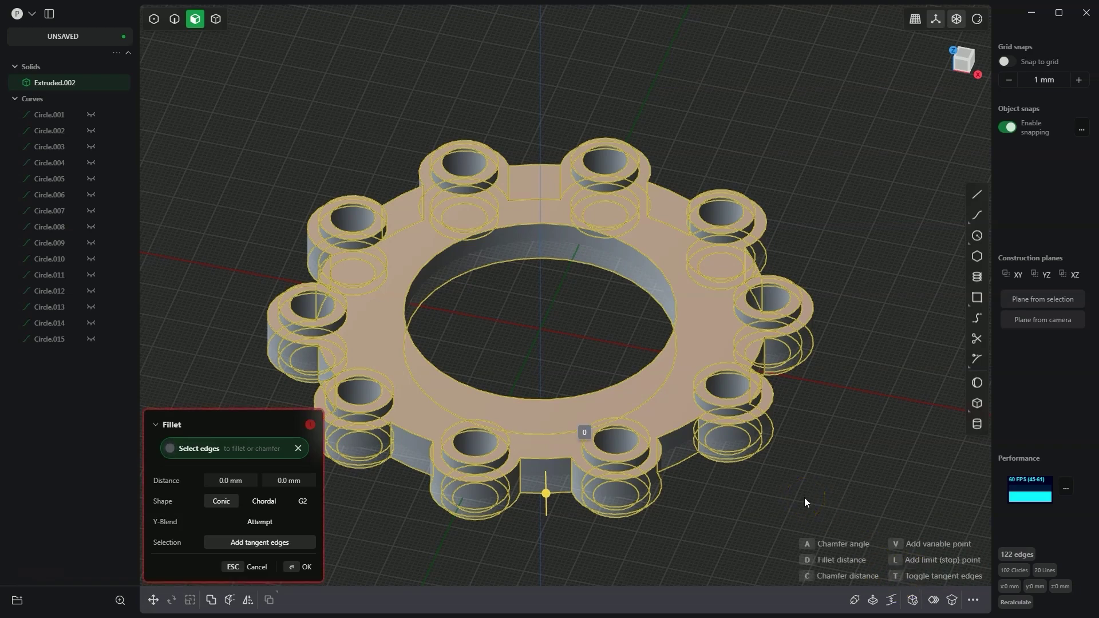
text(0.5)
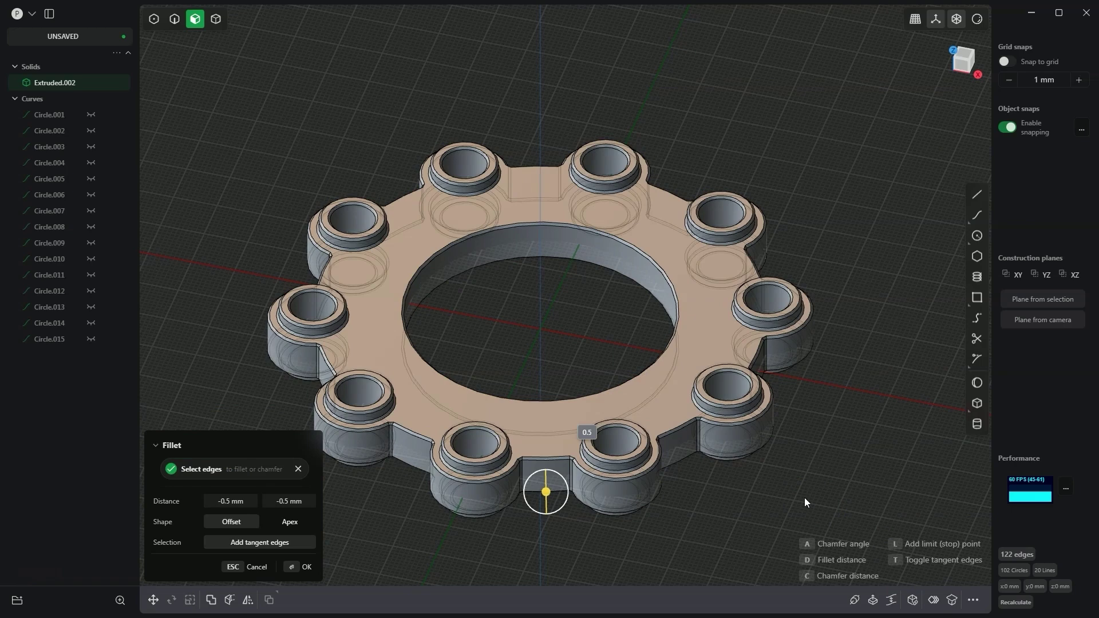
key(Return)
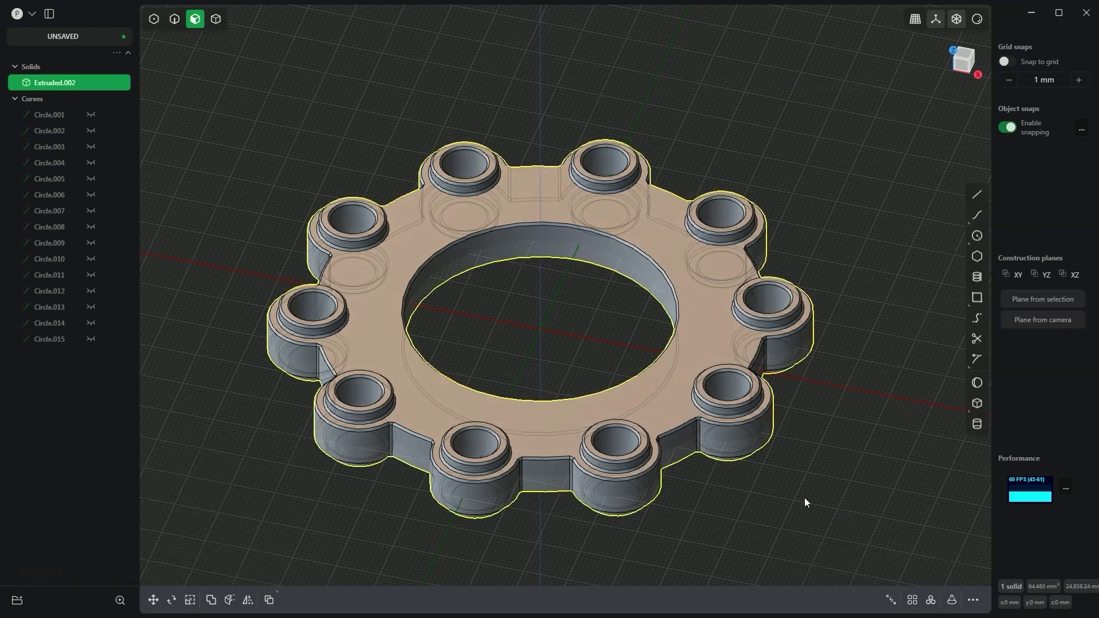